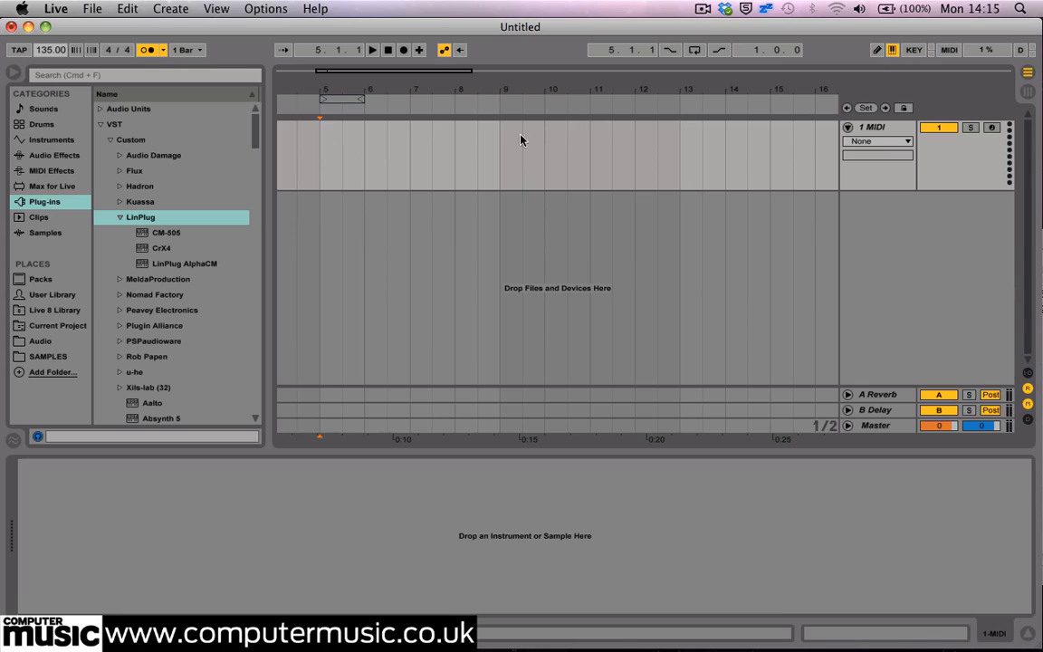
Step: Load the CM-505 drum plug-in from the LinPlug folder onto the MIDI track and close its window
left_click(173, 233)
double_click(173, 233)
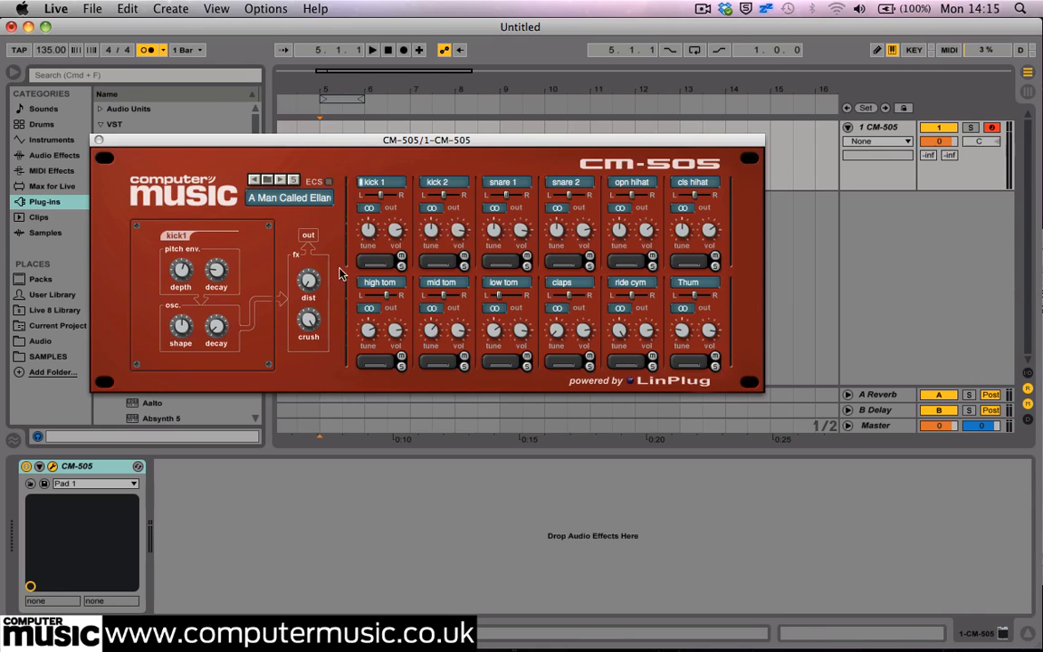
left_click(99, 143)
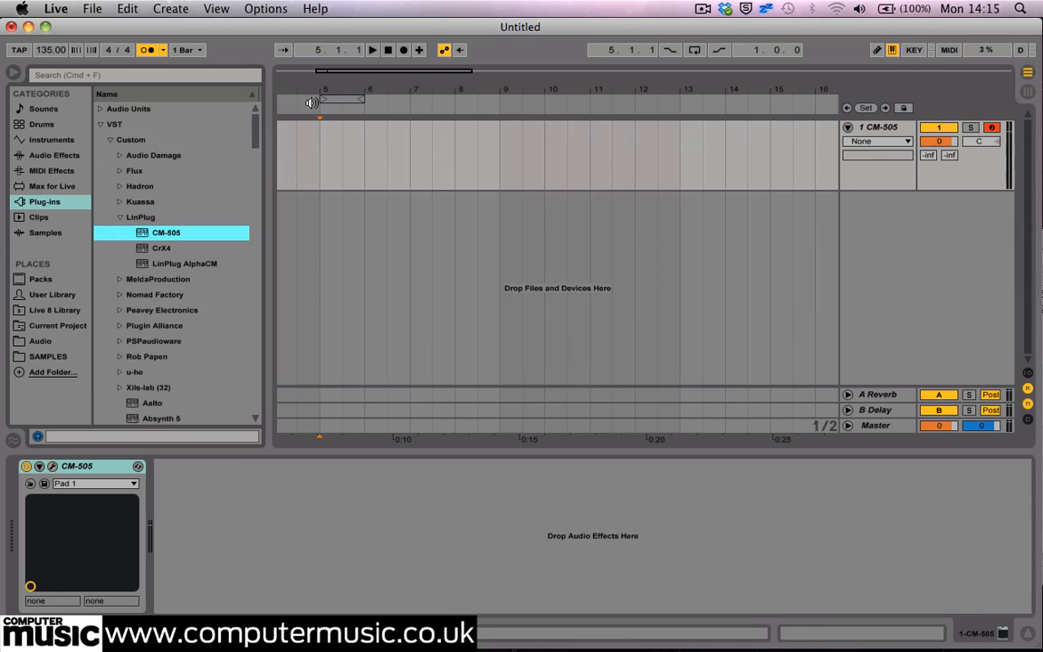
Step: Insert an empty one-bar MIDI clip at bar 5 on the CM-505 track
left_click_drag(319, 141, 358, 143)
right_click(358, 142)
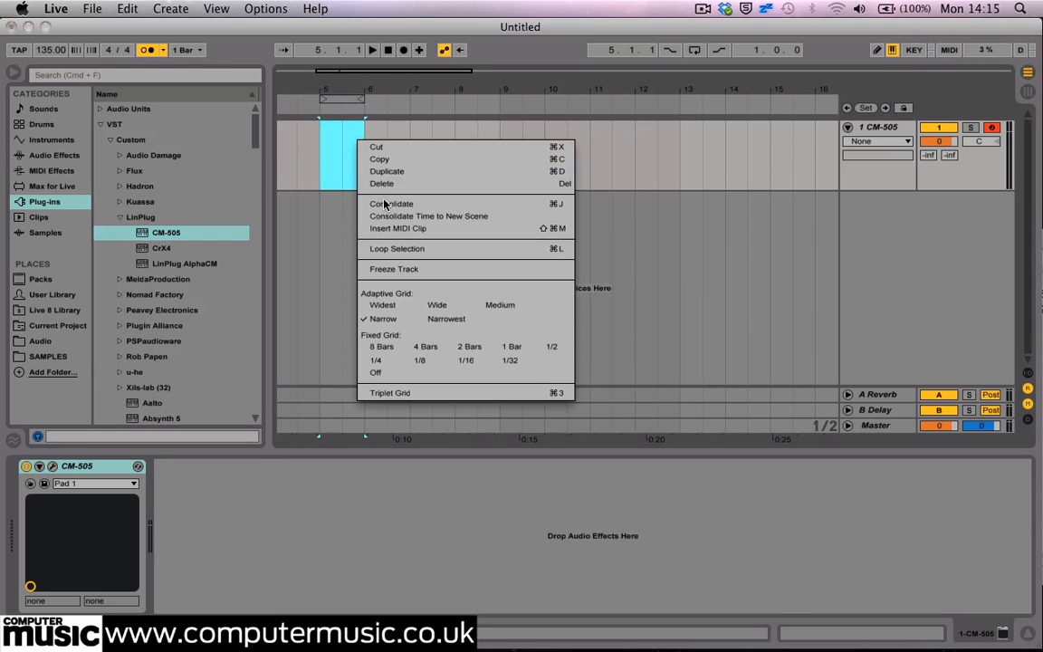
left_click(396, 232)
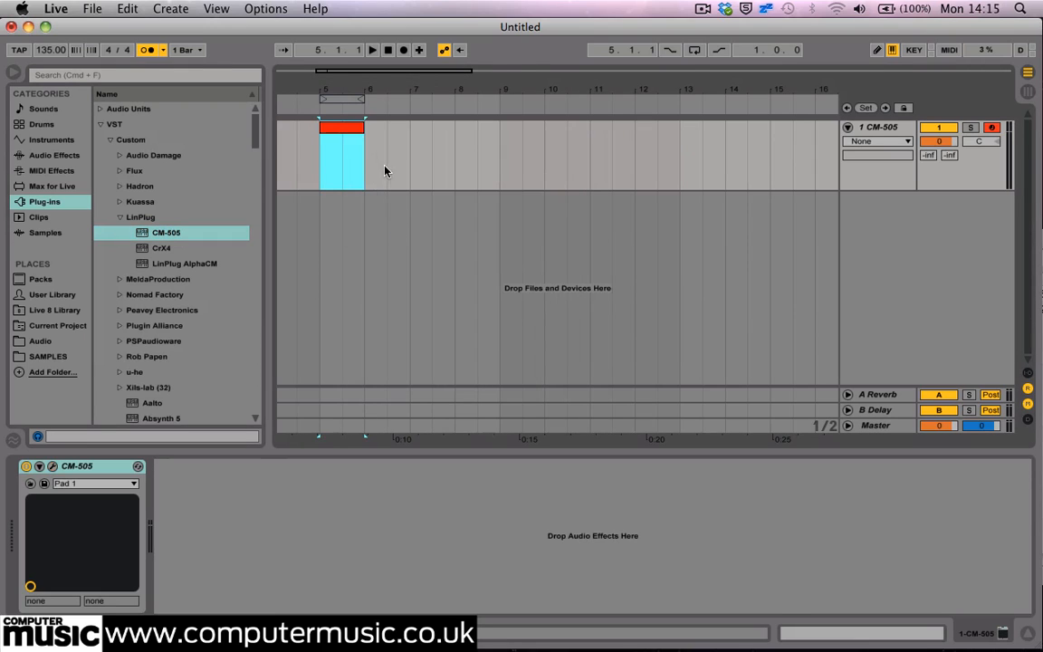
Step: Turn on arrangement looping with the loop brace over bar 5 and start playback
left_click(690, 48)
left_click_drag(343, 87, 354, 94)
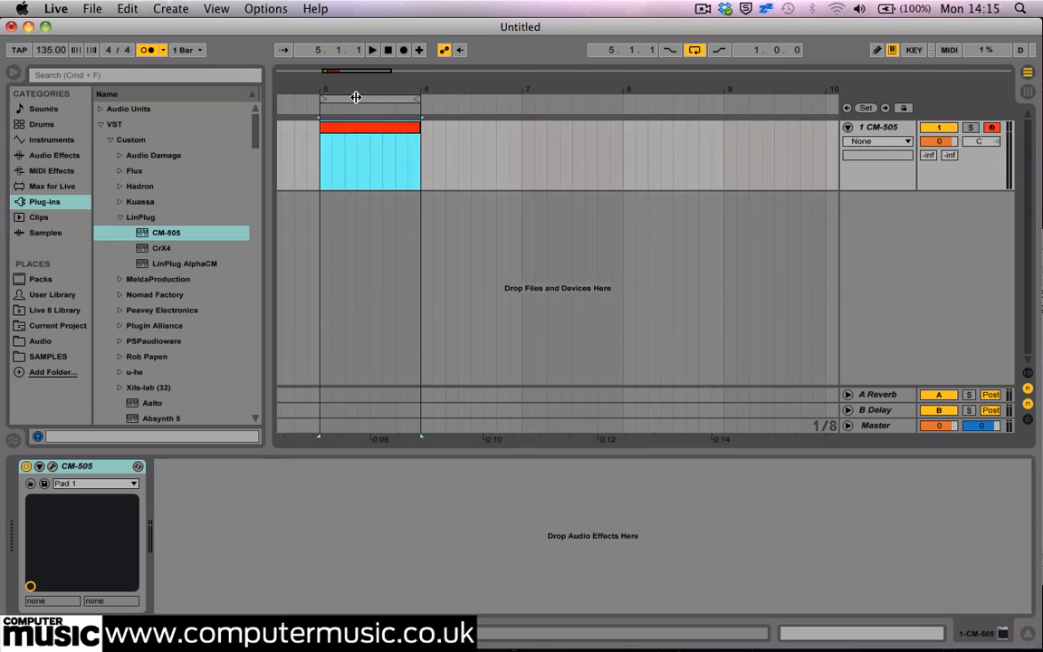
left_click(366, 97)
key("space")
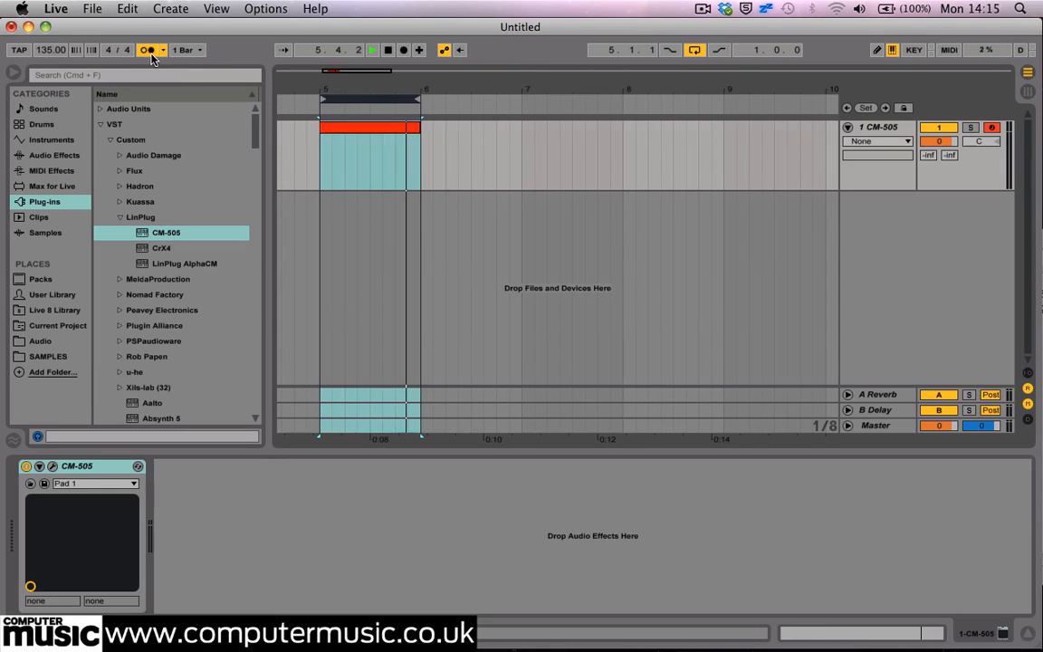
Step: Open the new MIDI clip's note editor and set its grid to 1/8
left_click(381, 134)
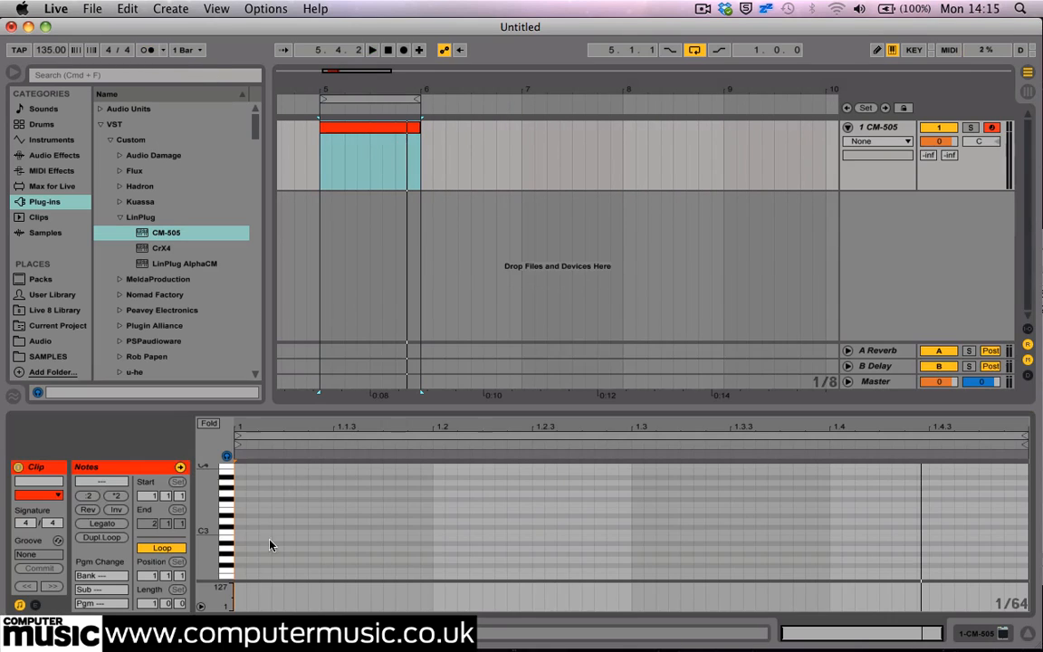
scroll(218, 563, "down", 3)
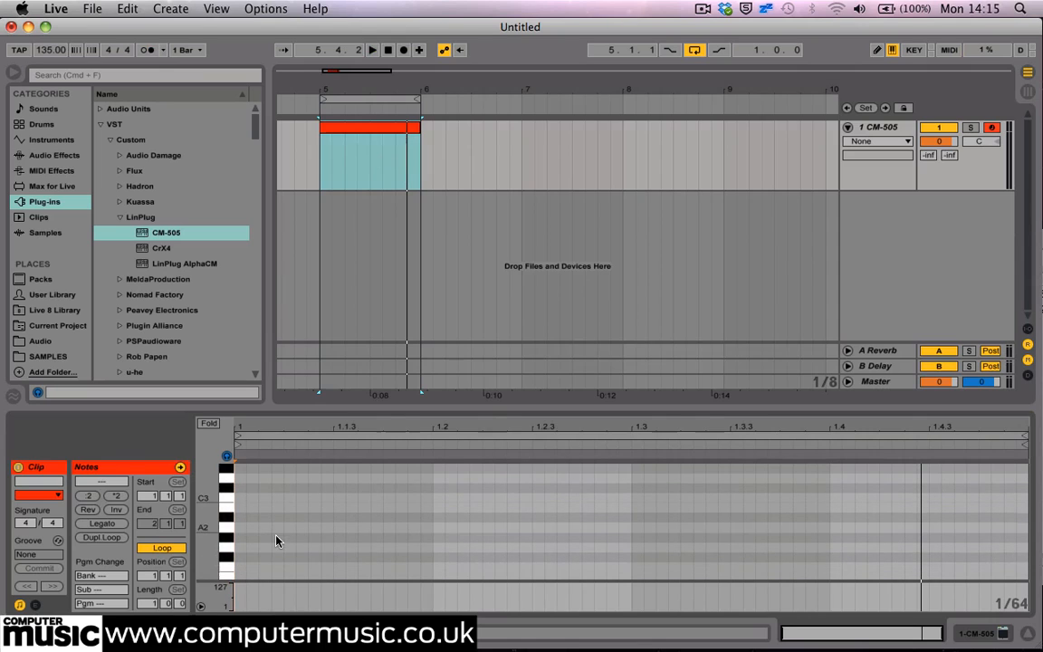
right_click(277, 541)
left_click(339, 474)
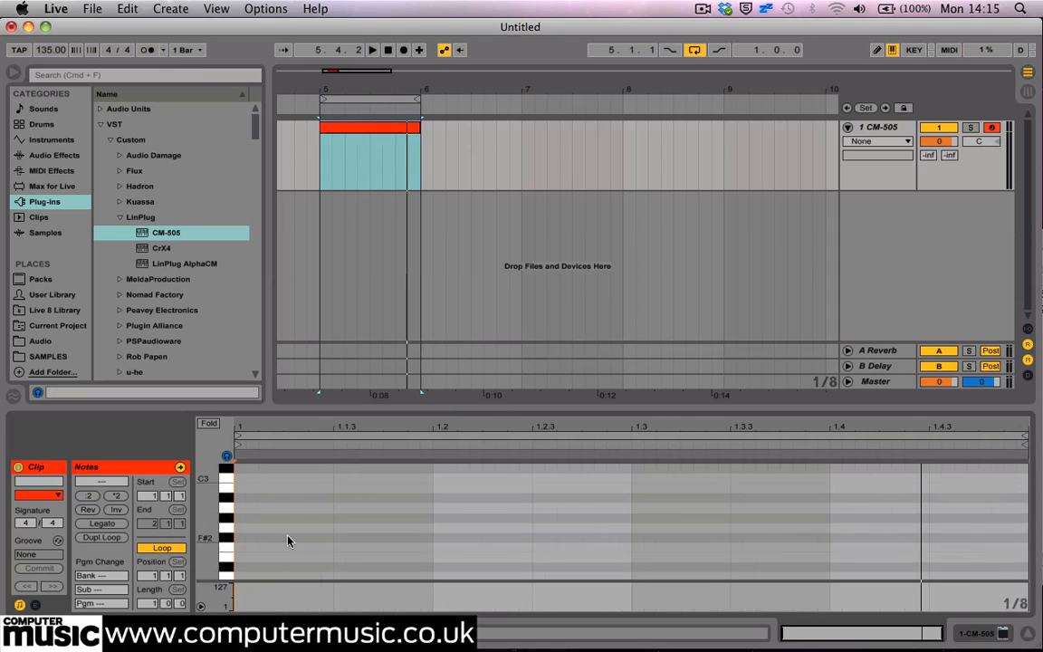
Step: Add an eighth note on F#1 at the clip's start and duplicate it until eight notes fill the bar
scroll(265, 538, "up", 3)
scroll(264, 538, "down", 3)
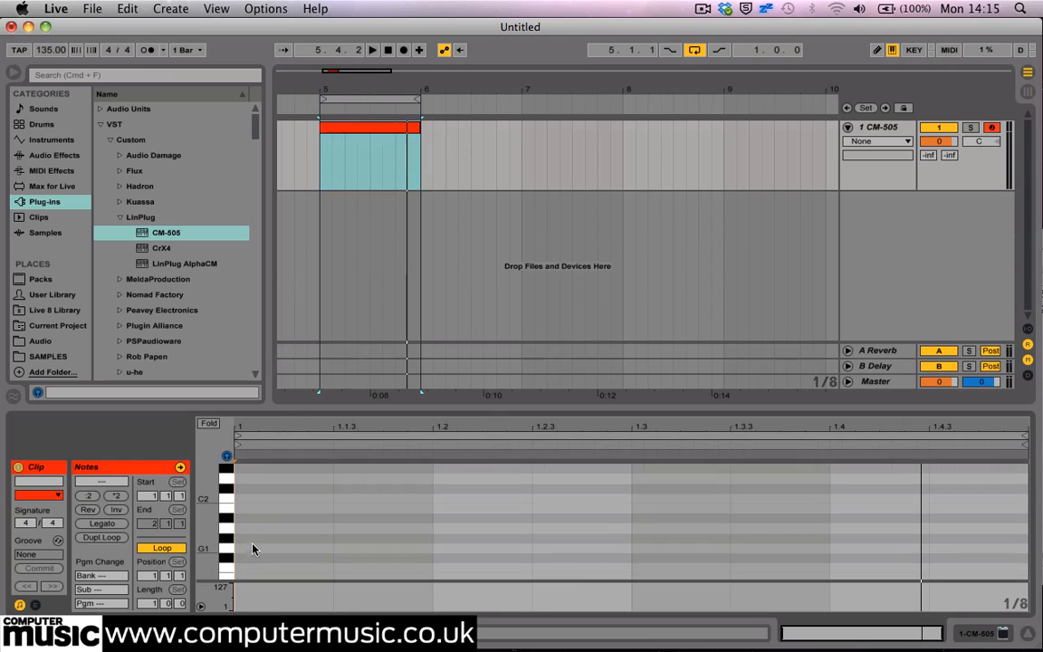
double_click(254, 558)
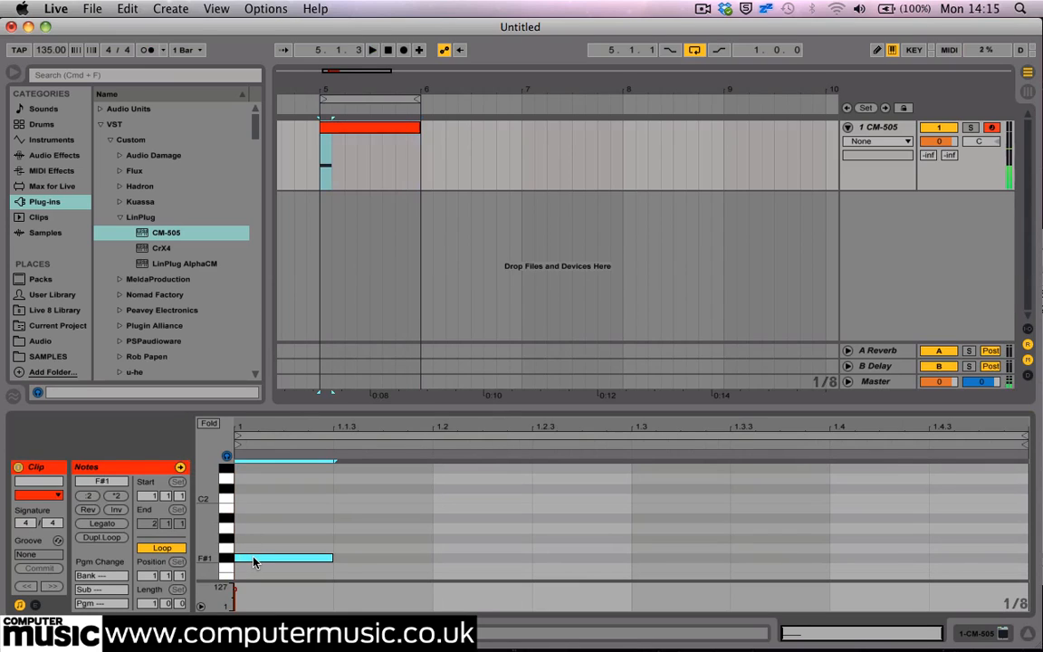
key("super+d")
key("super+d")
key("super+d")
key("super+d")
key("super+d")
key("super+d")
key("super+d")
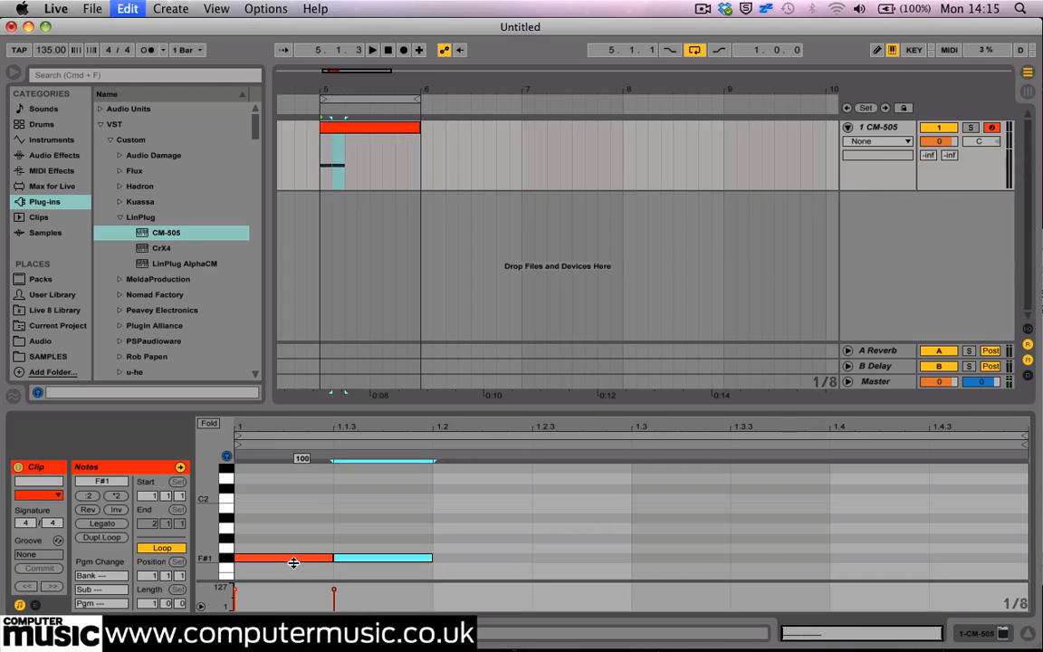
key("super+d")
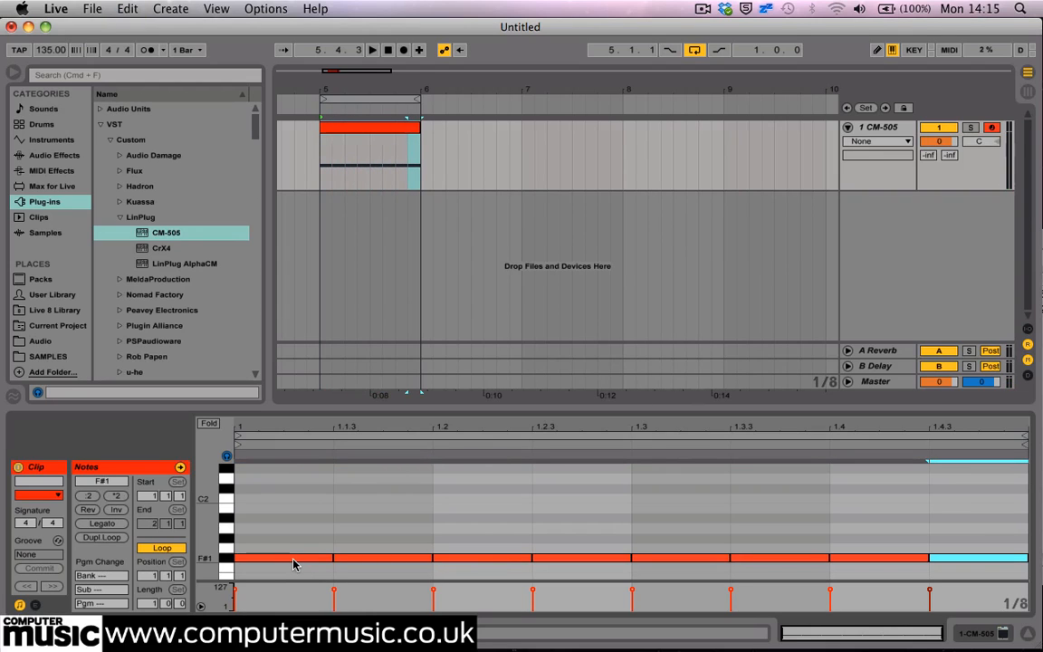
Step: Lower the velocity of the four on-beat F#1 notes to 26 and play the loop
left_click(297, 564)
left_click(457, 559, "shift")
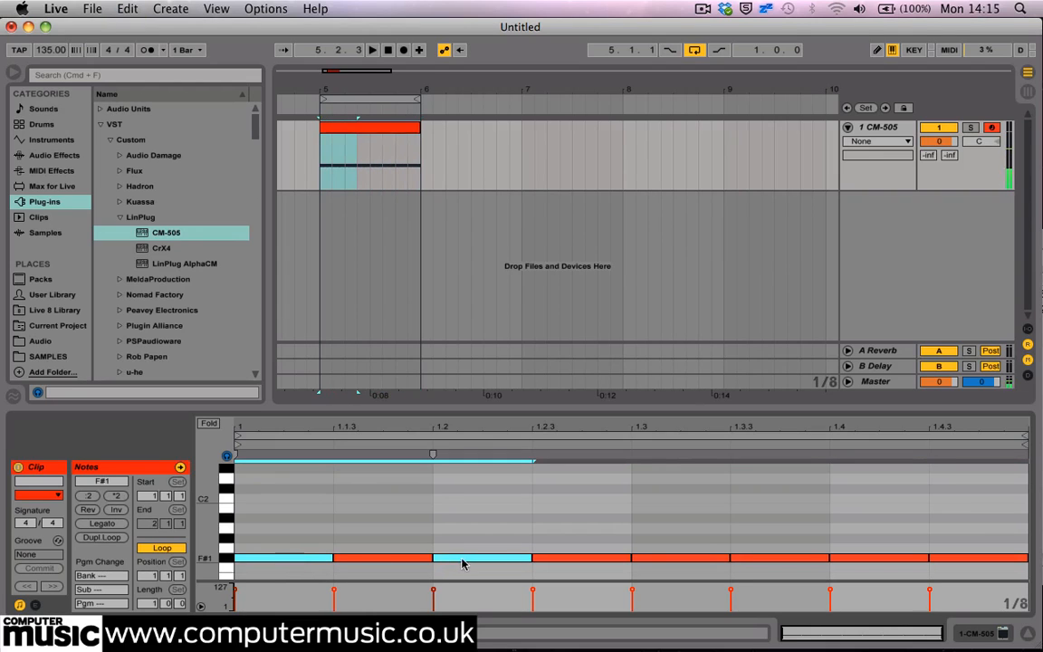
left_click(694, 559, "shift")
left_click(883, 558, "shift")
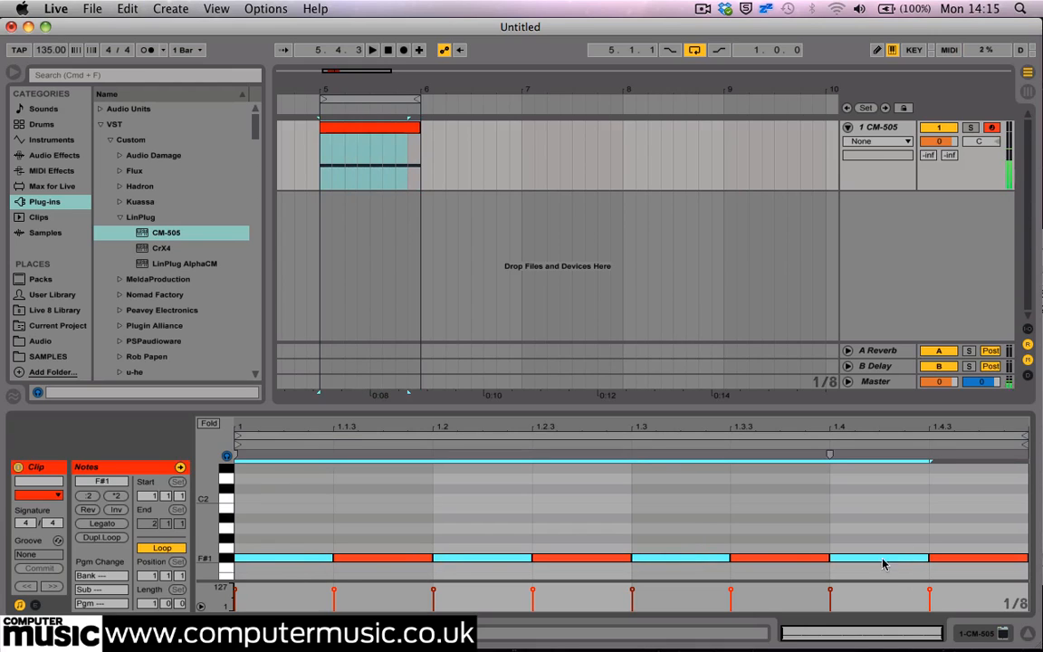
left_click_drag(221, 593, 221, 638)
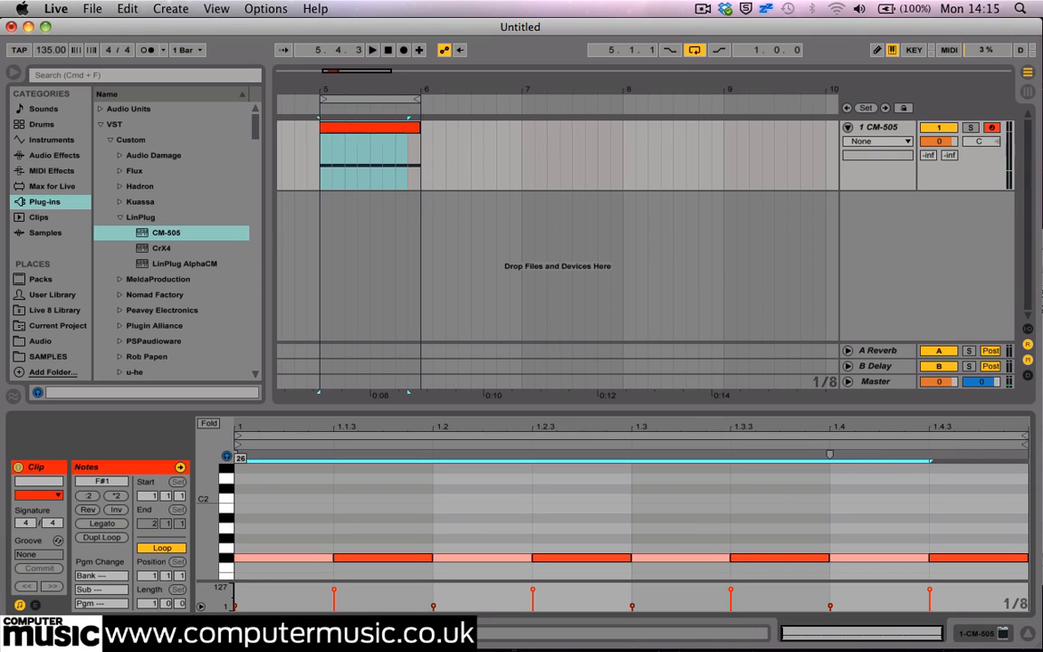
key("space")
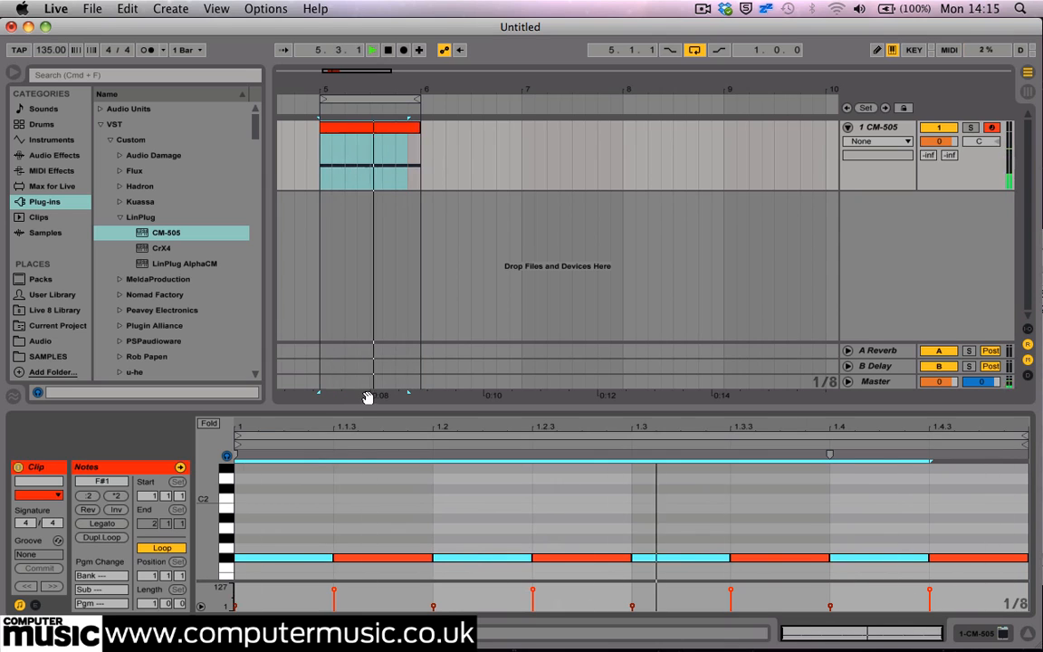
Step: Insert an audio track below the CM-505 track and place Wind Chime.wav from the Finder sample folder on it at bar 5
right_click(868, 133)
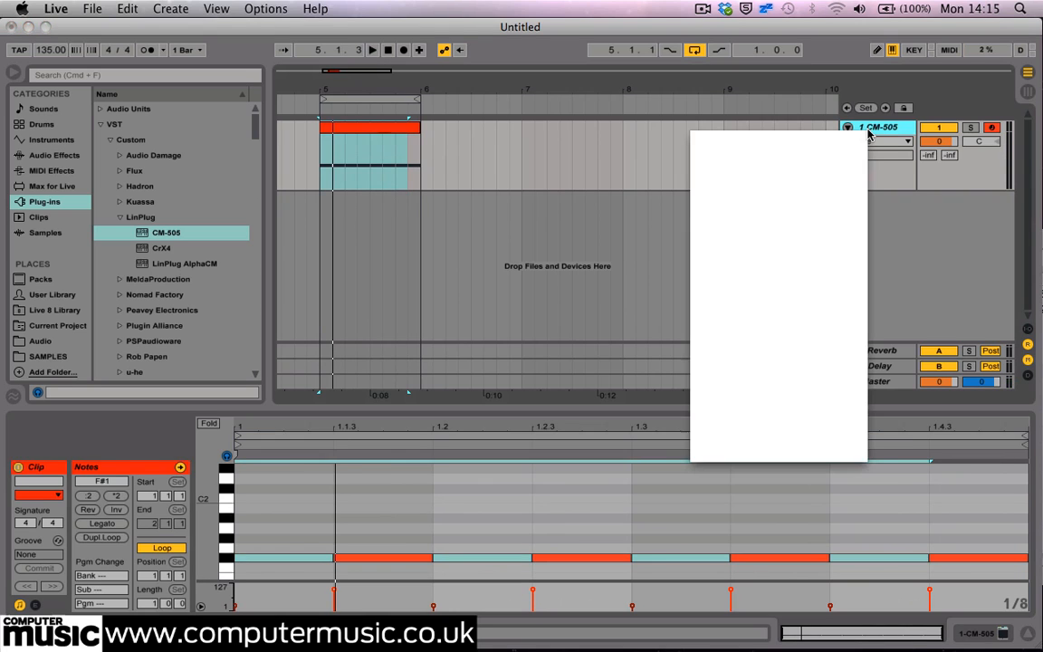
left_click(738, 224)
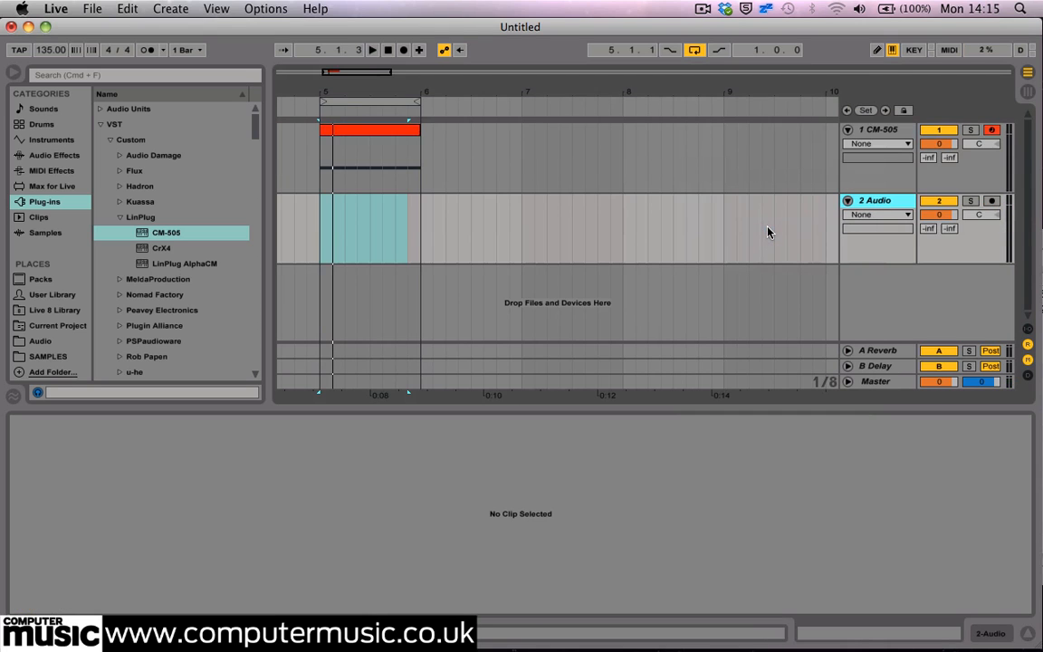
key("super+Tab")
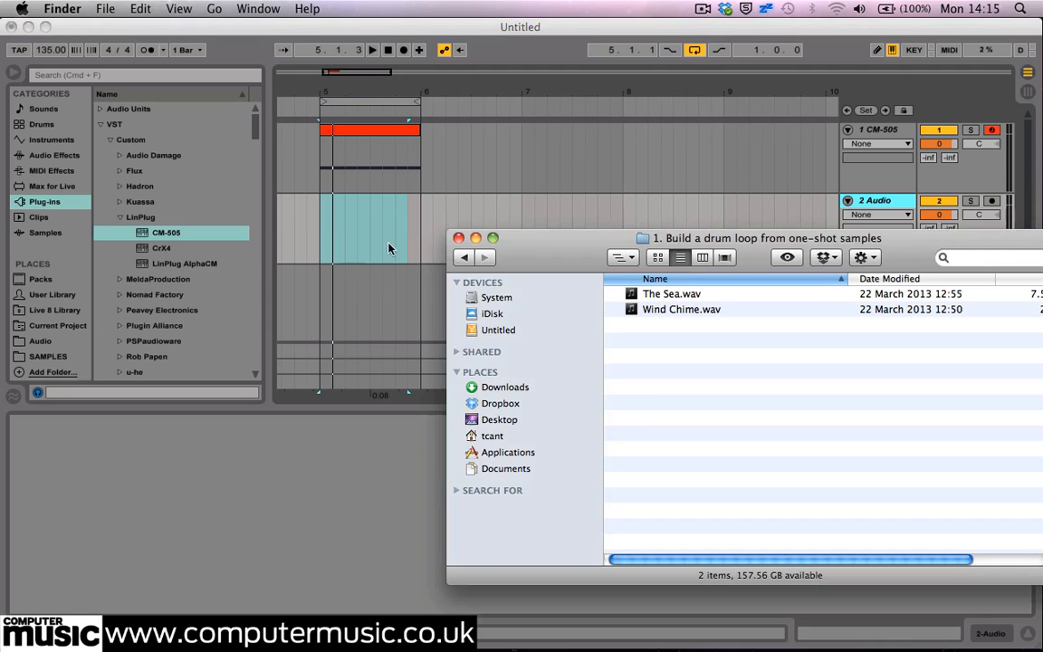
left_click(676, 297)
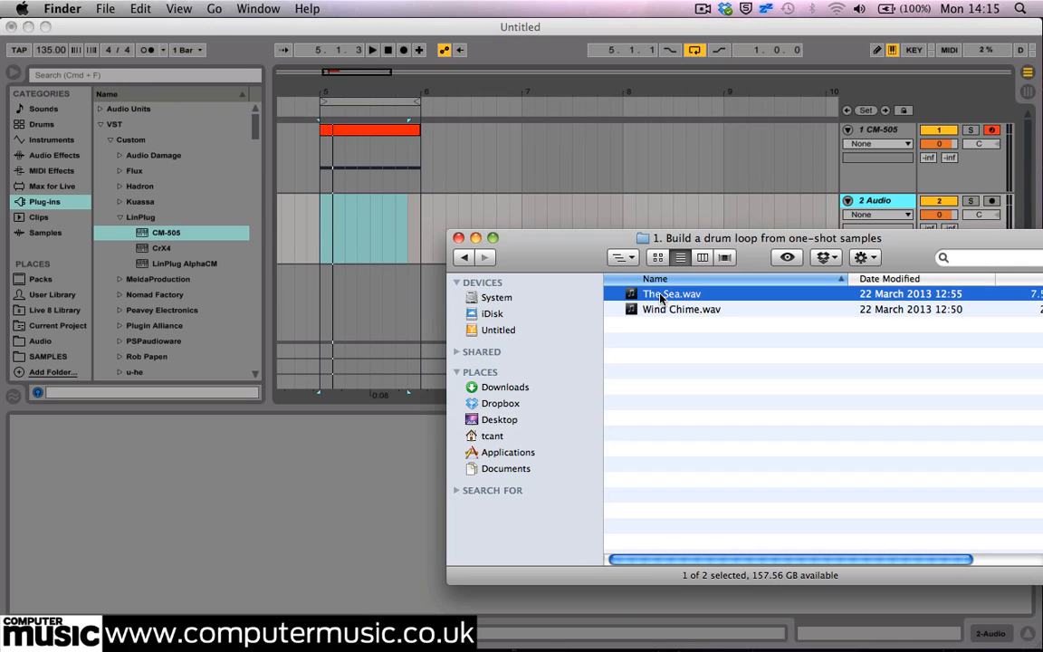
left_click_drag(645, 287, 337, 206)
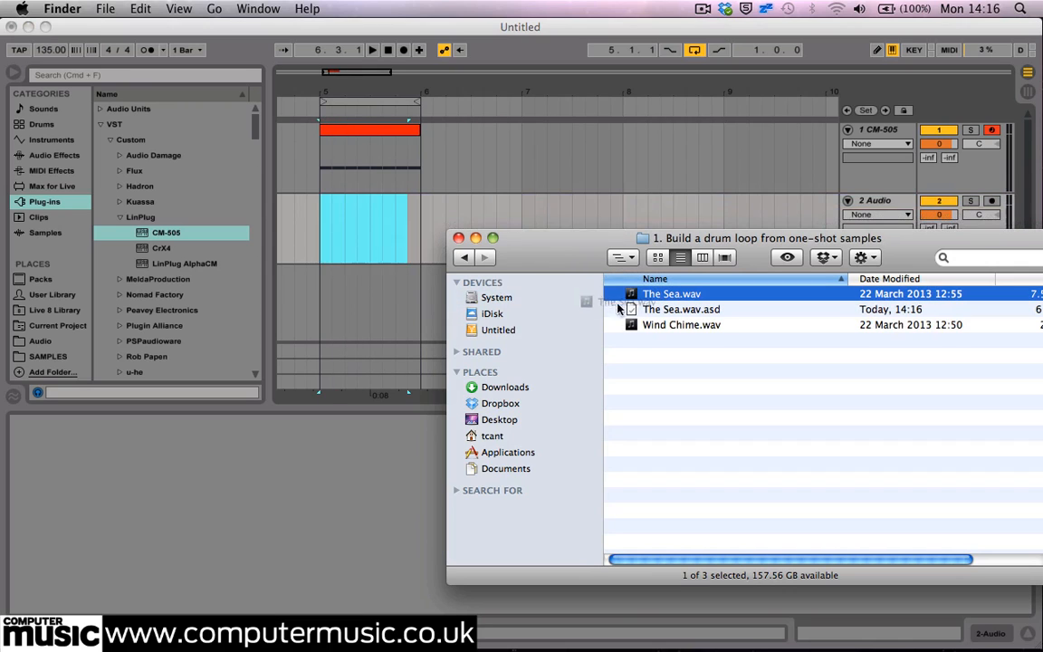
left_click(670, 325)
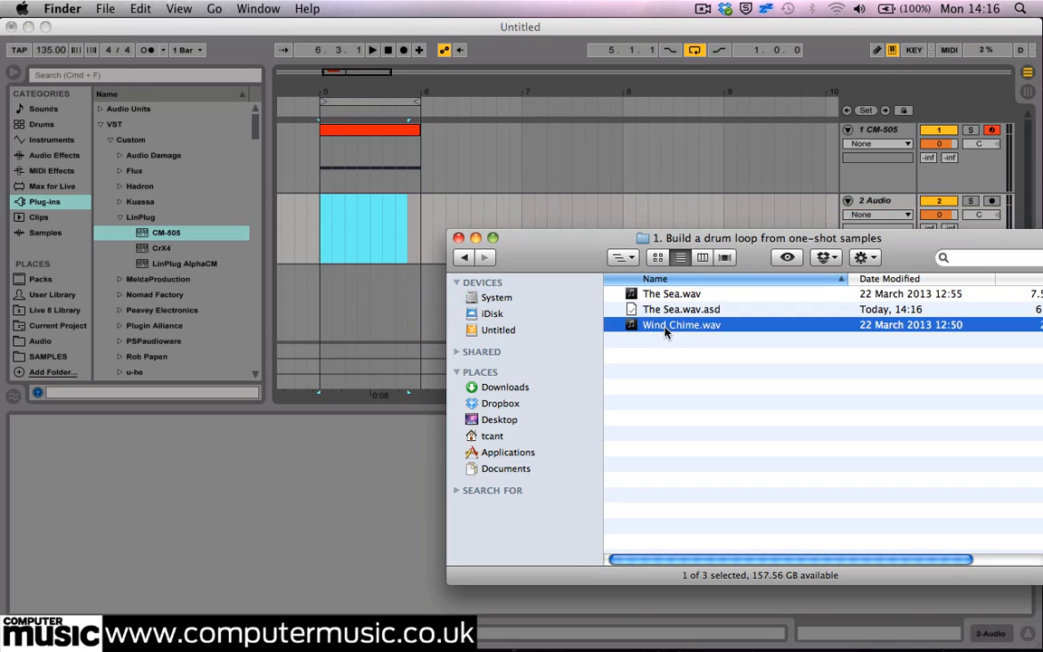
left_click_drag(663, 331, 323, 238)
left_click(323, 239)
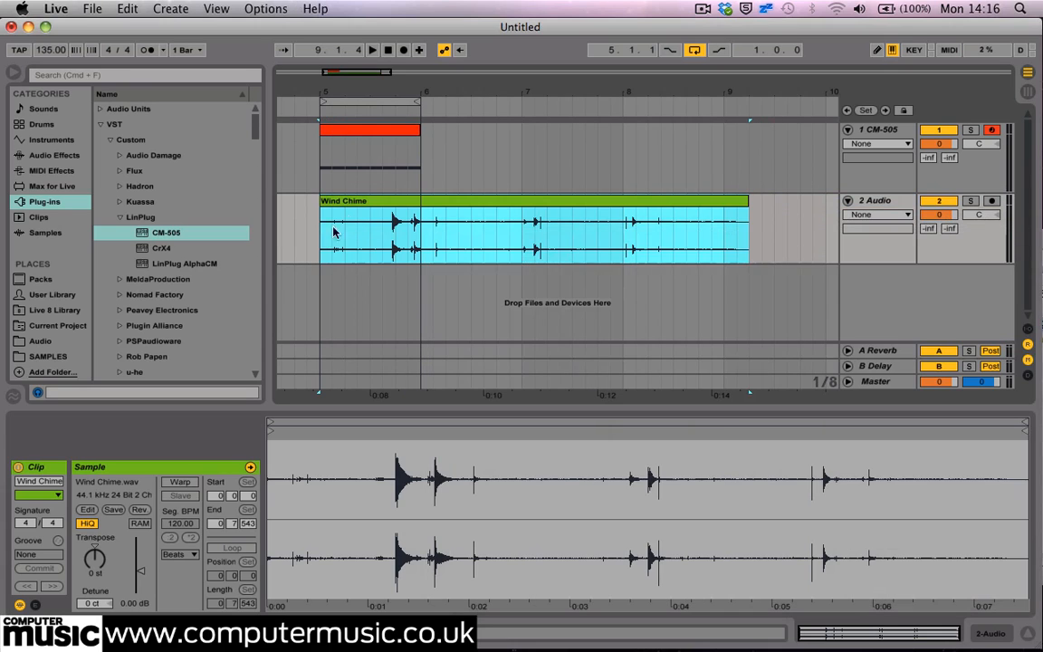
Step: Trim the Wind Chime clip to its first half bar and duplicate it once to fill bar 5
left_click_drag(370, 232, 777, 245)
key("Delete")
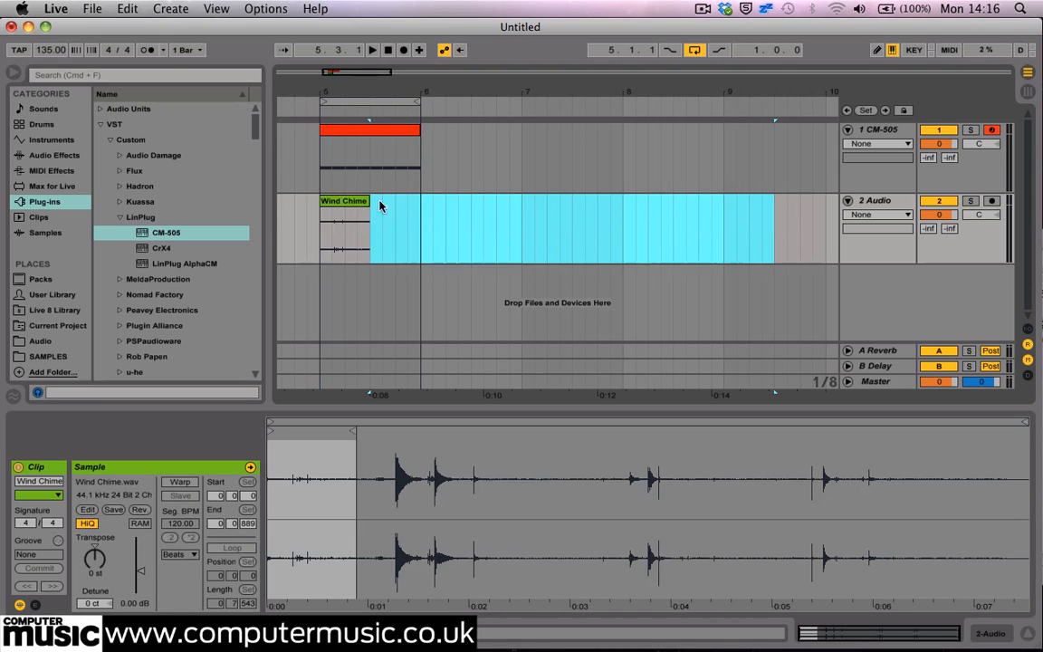
left_click(356, 207)
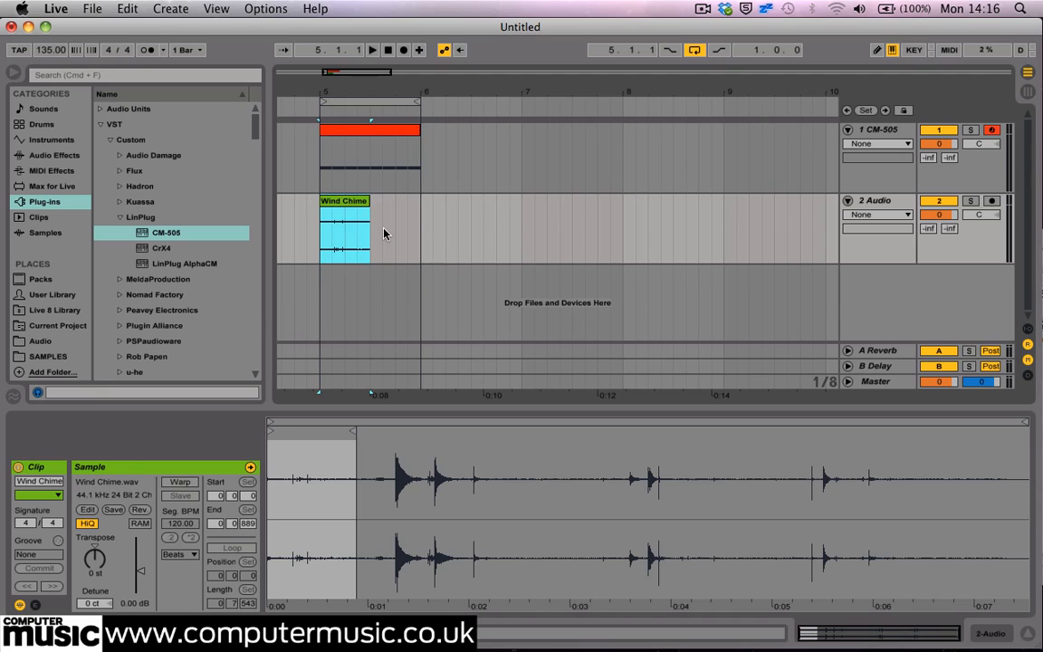
key("super+d")
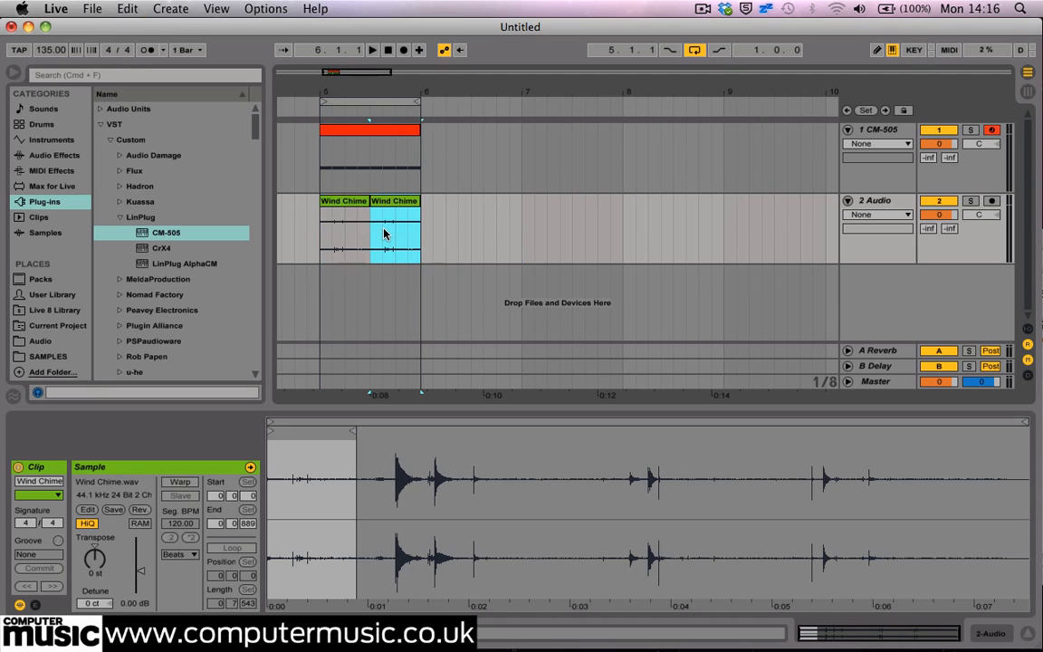
left_click(324, 242)
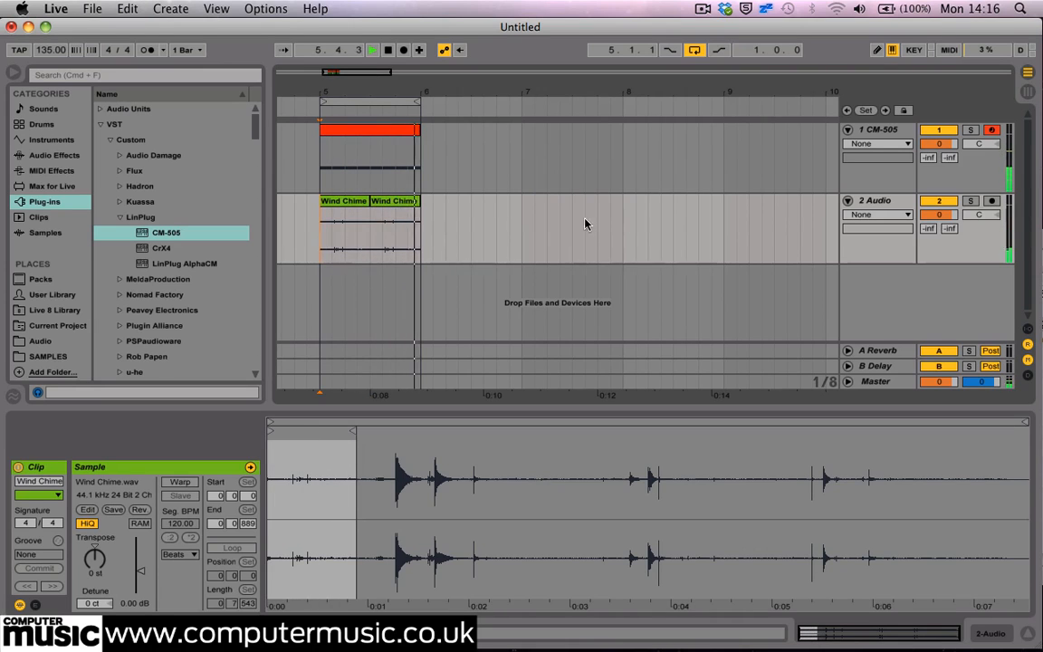
Step: Add the Wolfram effect plug-in to the audio track
left_click(869, 203)
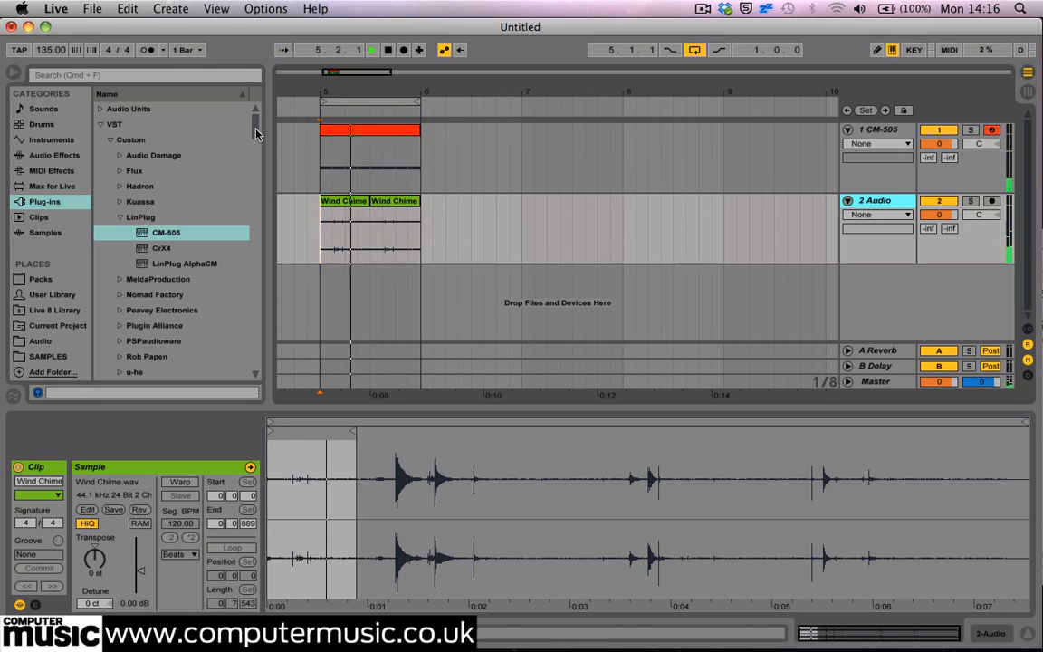
left_click_drag(255, 133, 260, 364)
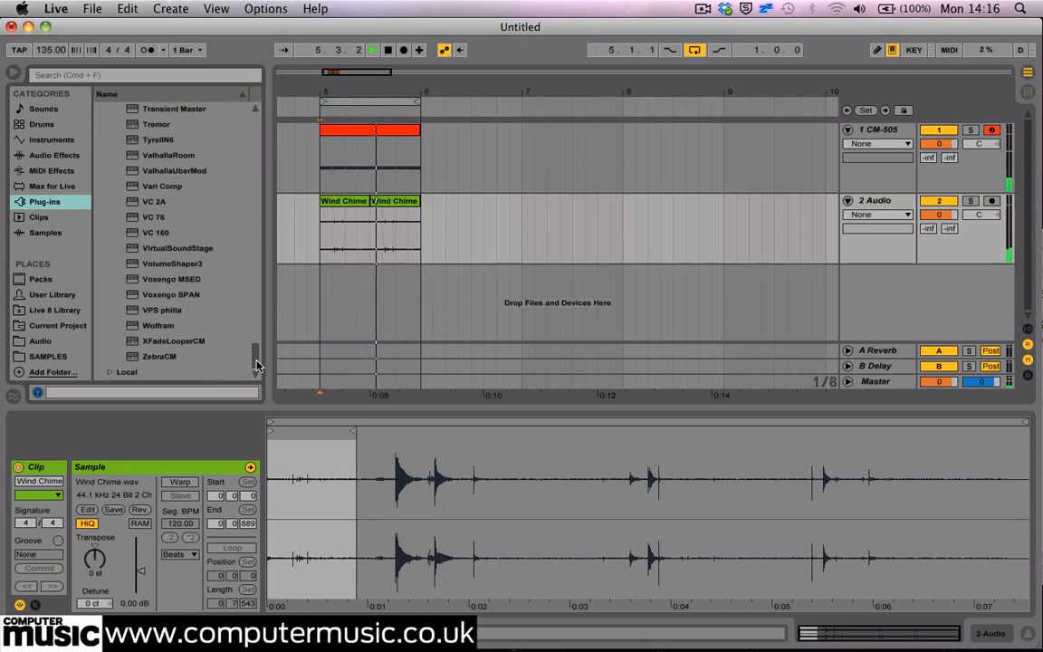
left_click(161, 324)
double_click(161, 324)
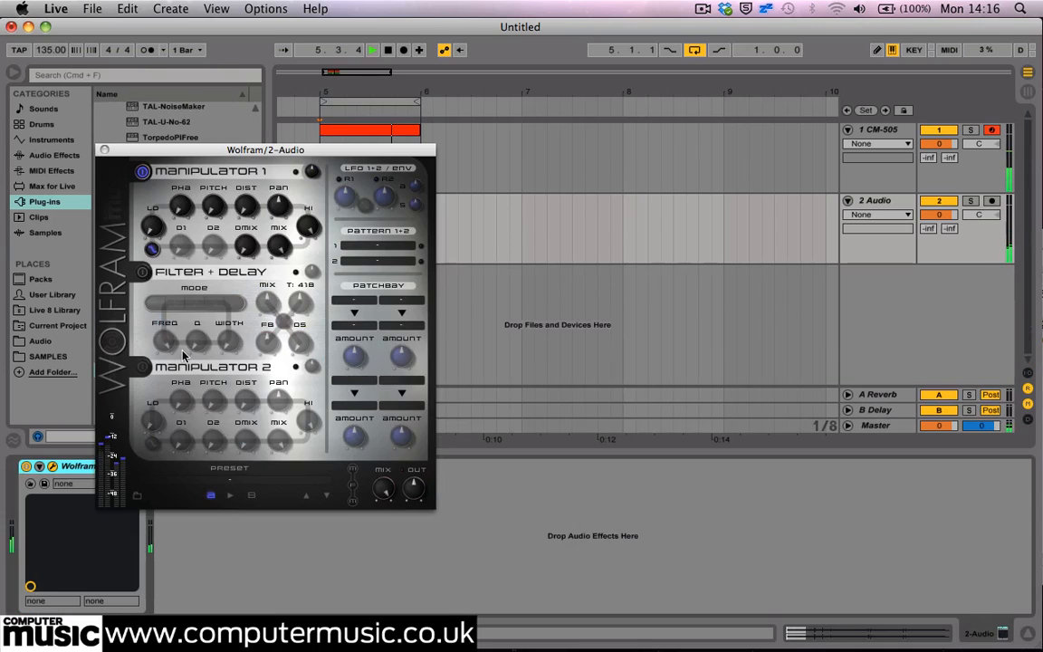
Step: Load Wolfram's Filter preset CM Every Now And Then and close the plug-in window
left_click(241, 489)
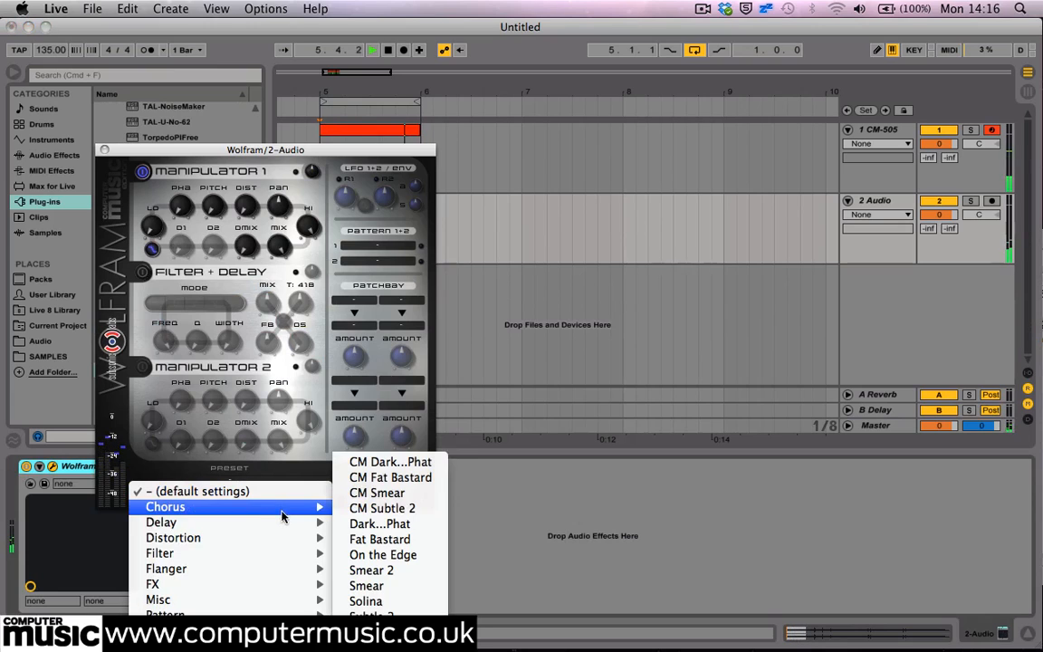
mouse_move(296, 543)
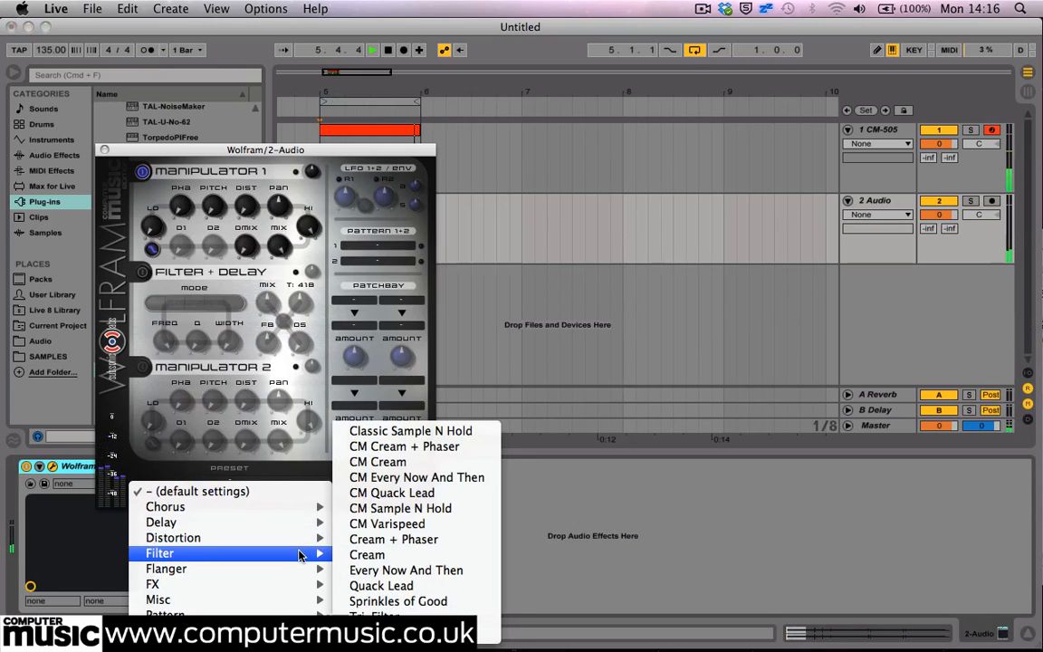
left_click(379, 480)
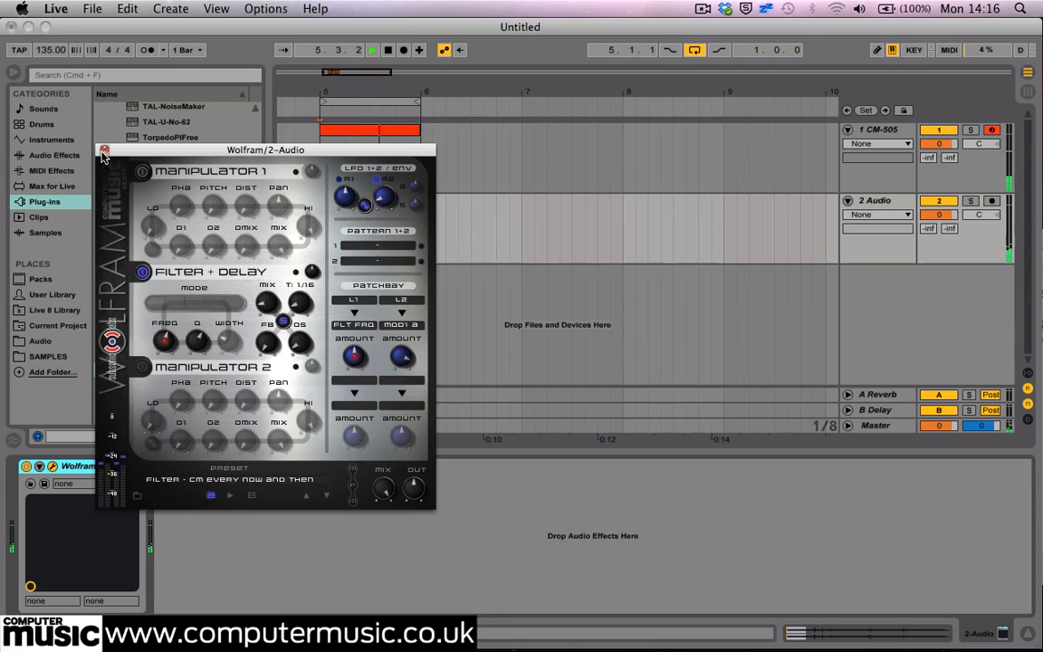
left_click(104, 150)
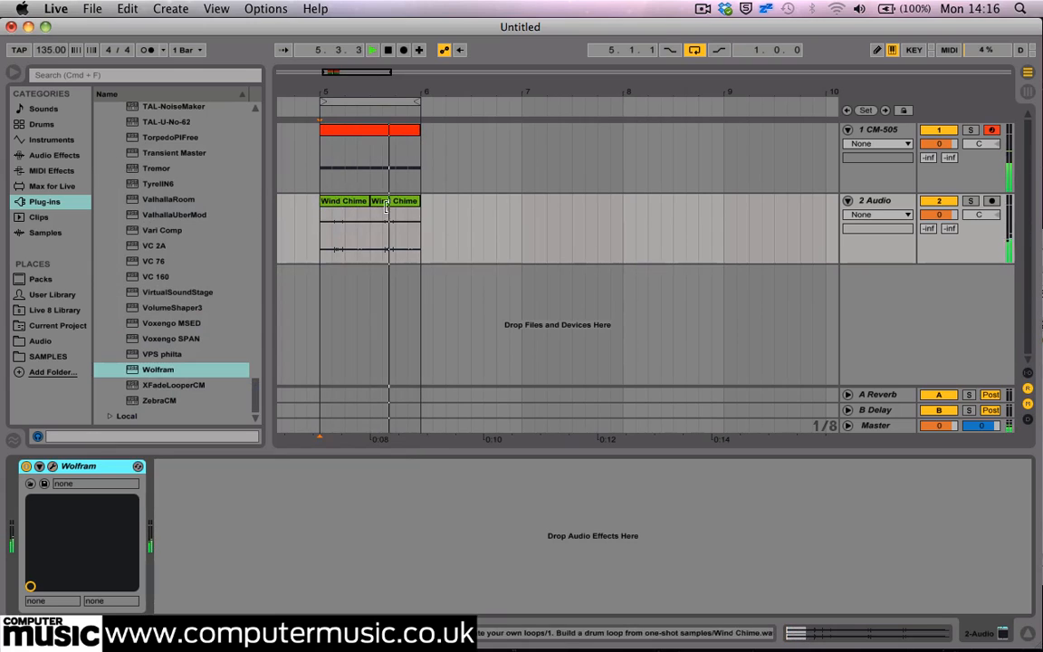
Step: Insert an audio track below the Wind Chime track and place The Sea.wav from the Finder sample folder on it at bar 5
right_click(864, 205)
left_click(895, 320)
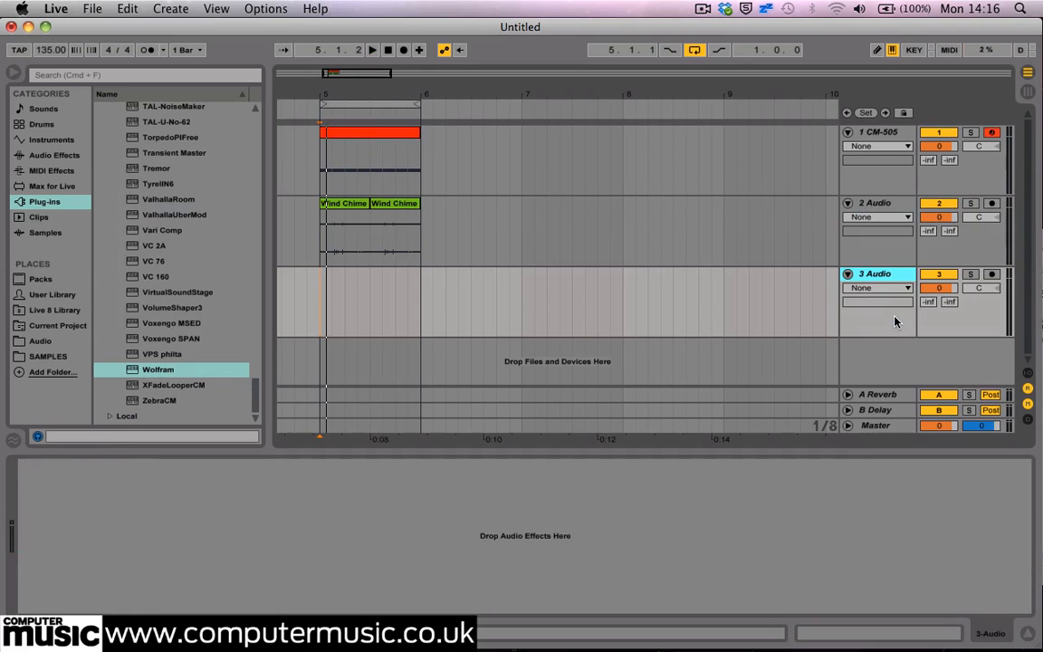
key("super+Tab")
left_click_drag(658, 297, 316, 288)
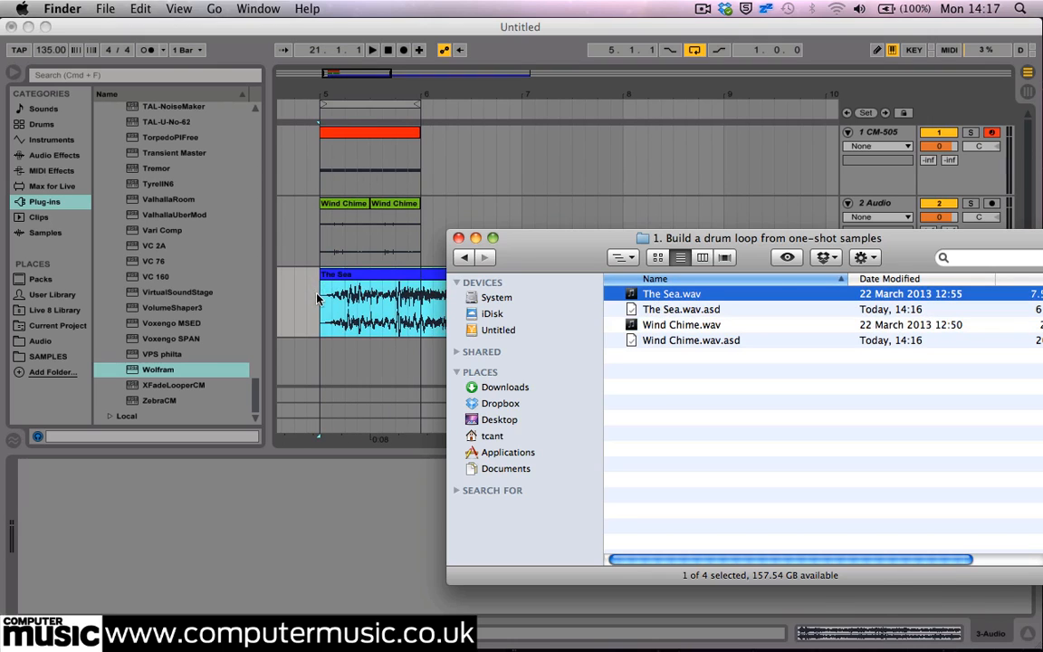
left_click(317, 300)
left_click(320, 301)
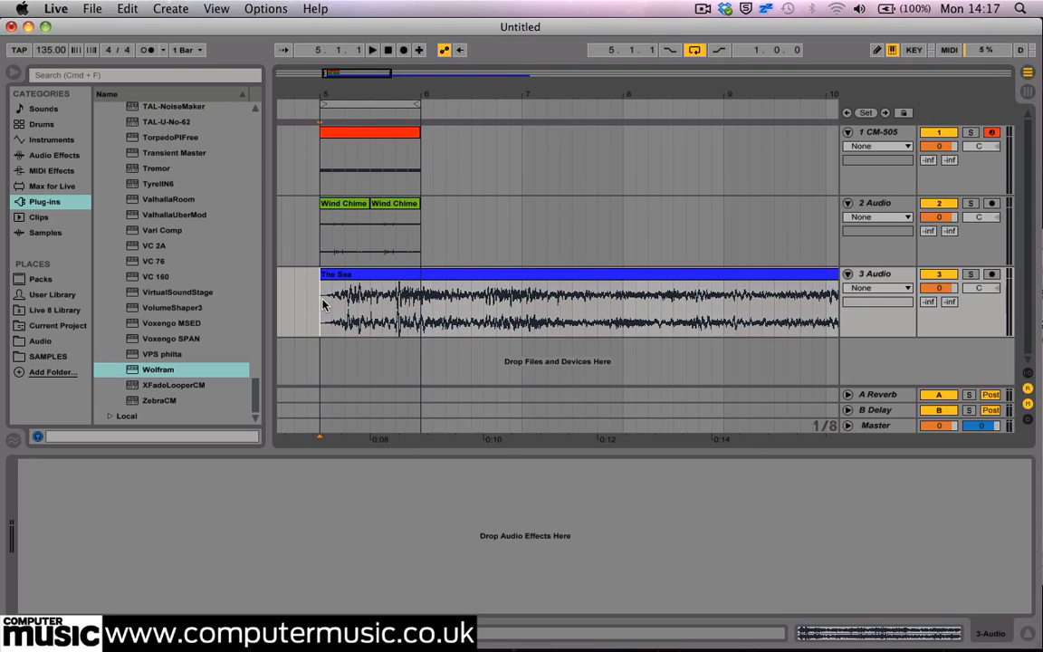
Step: Set the volume of audio track 3 to -15 dB in the mixer and return to the arrangement
key("Tab")
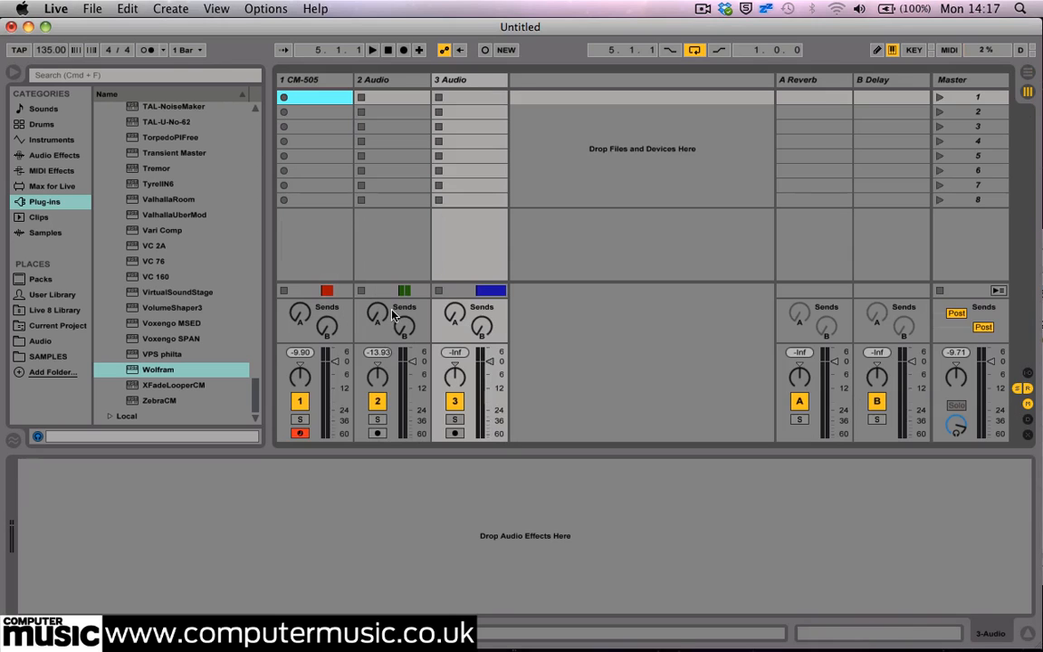
left_click_drag(459, 351, 462, 328)
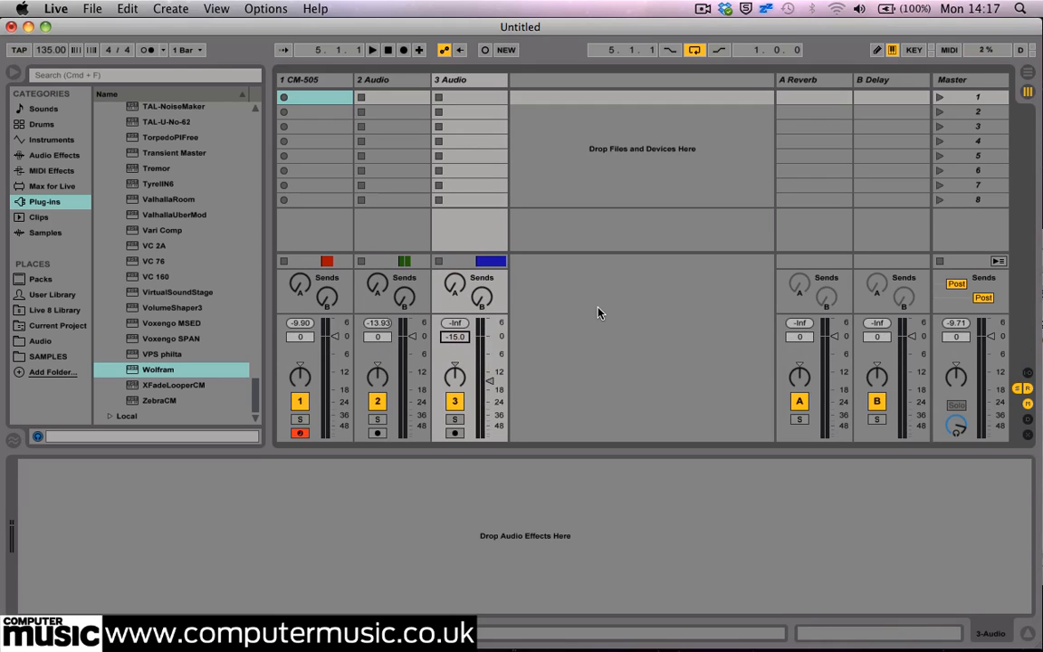
key("Tab")
Step: Start loop playback and trim The Sea clip to its first beat, deleting the rest of the audio
key("space")
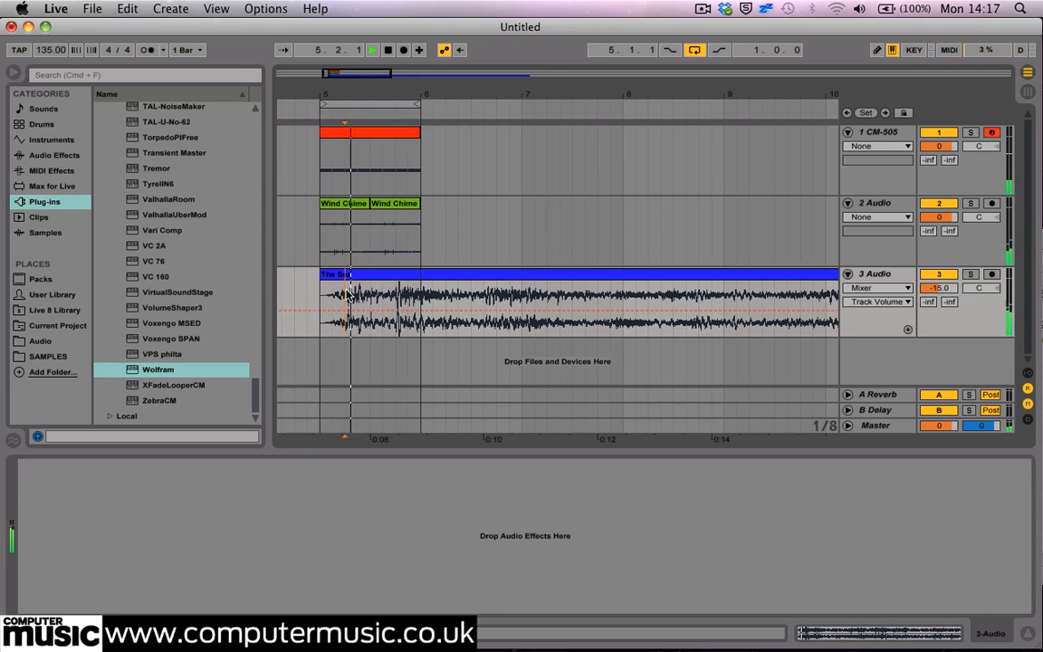
left_click_drag(344, 296, 486, 294)
key("Delete")
left_click(507, 274)
key("Delete")
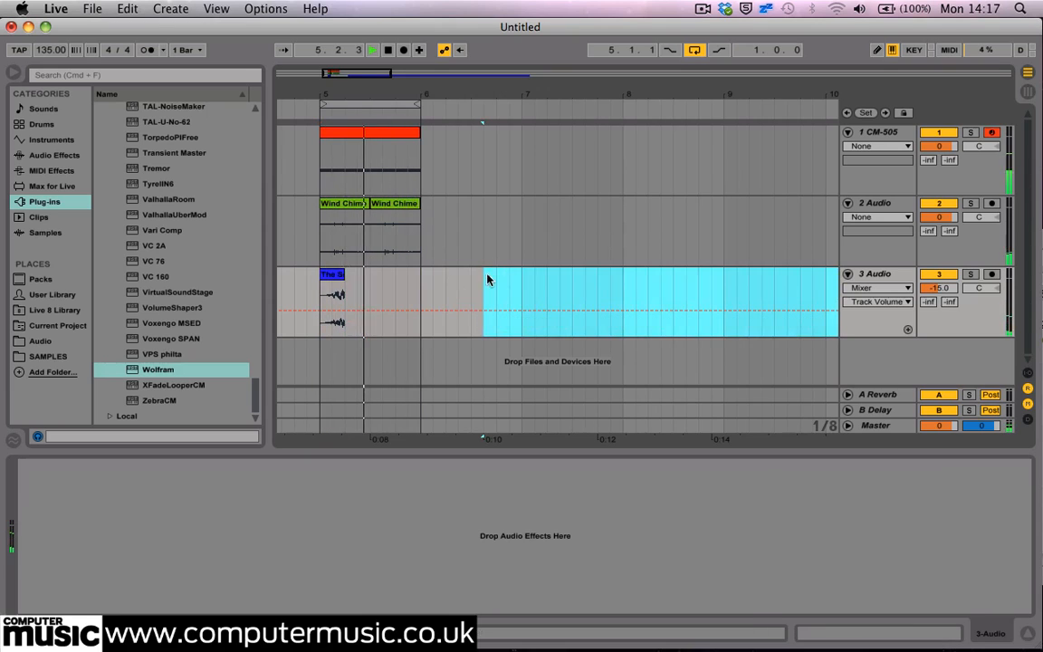
Step: Duplicate the one-beat The Sea clip three times to fill bar 5
left_click(333, 291)
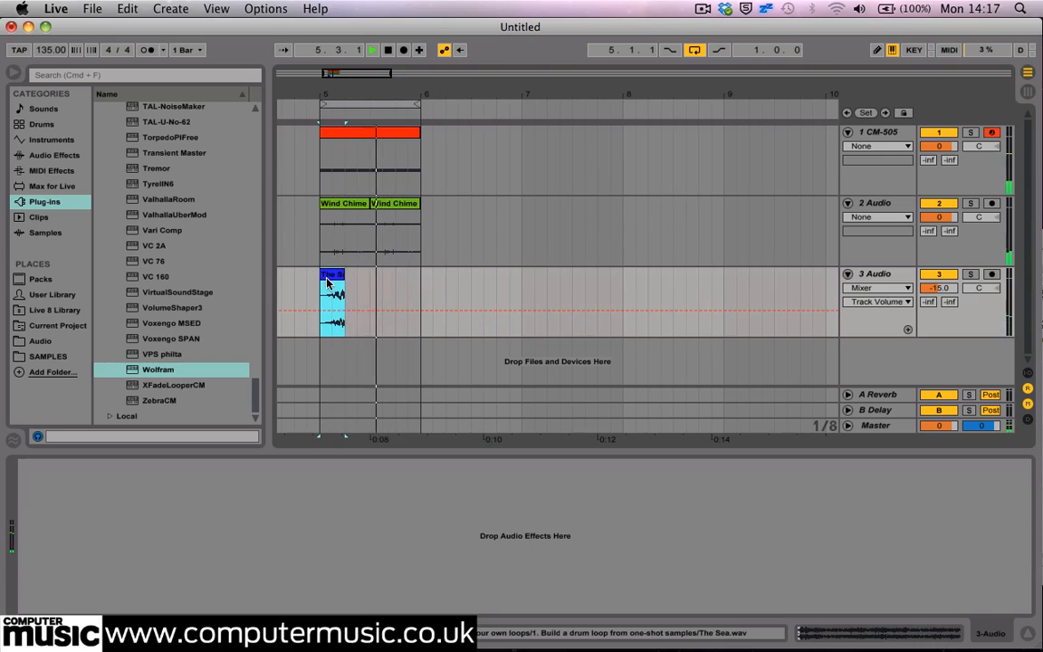
key("super+d")
key("super+d")
key("super+d")
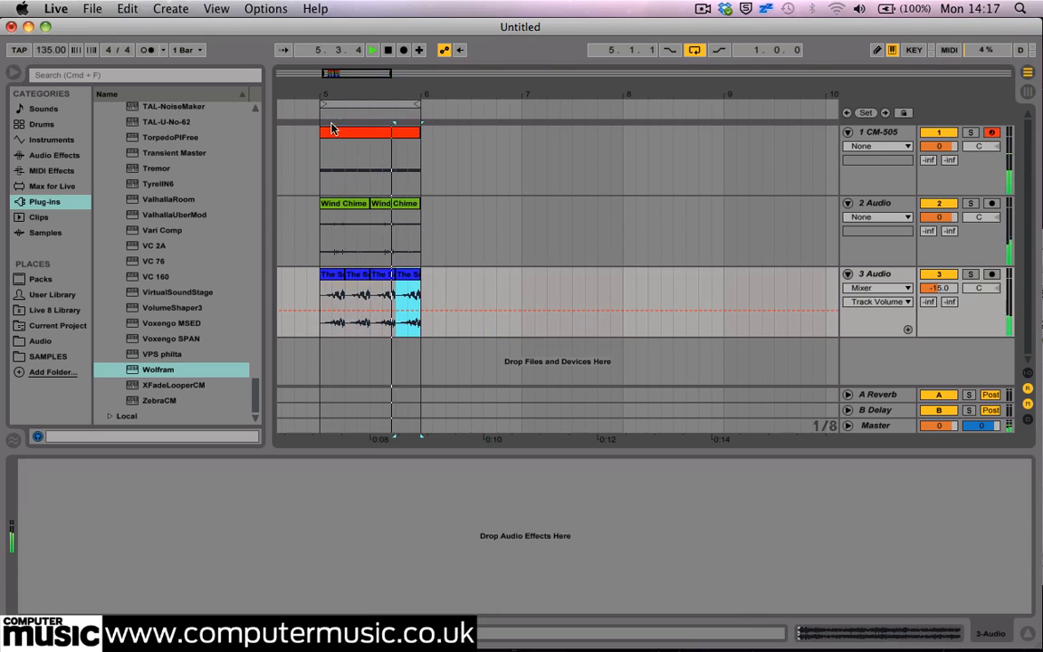
Step: Add Wolfram to The Sea track, load its Misc preset Stereo-izer and close the plug-in window
left_click_drag(338, 98, 503, 107)
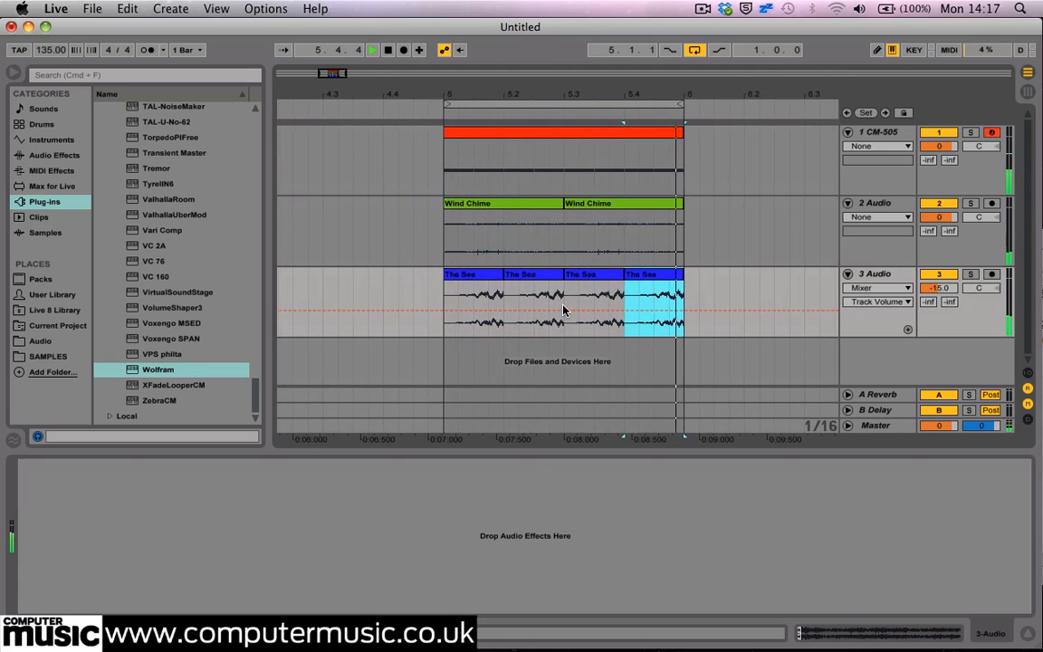
left_click(151, 375)
double_click(149, 373)
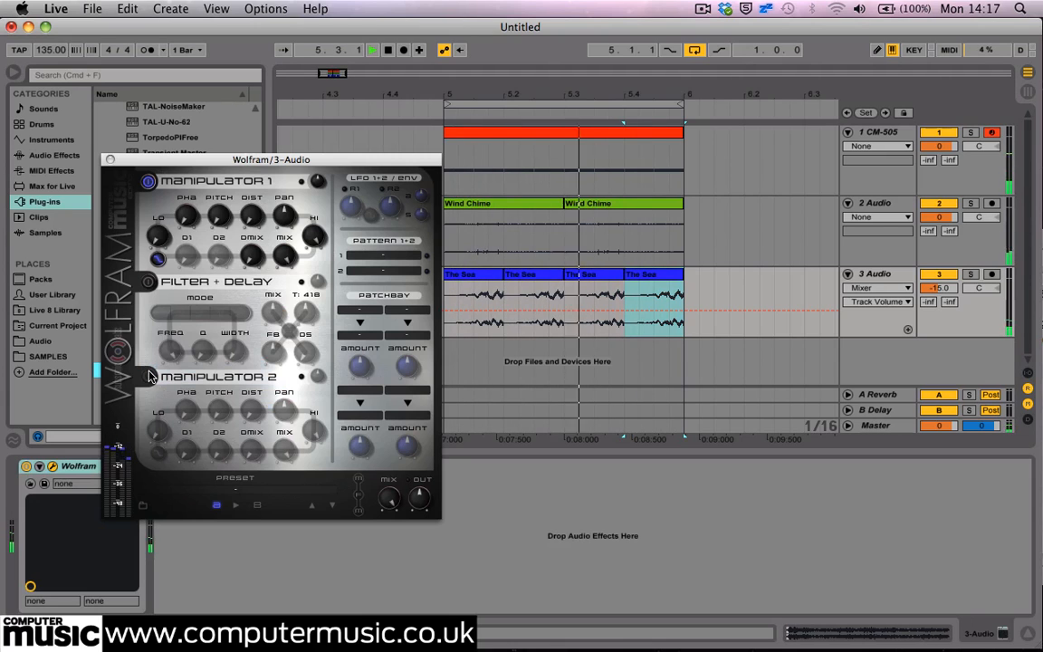
left_click(247, 486)
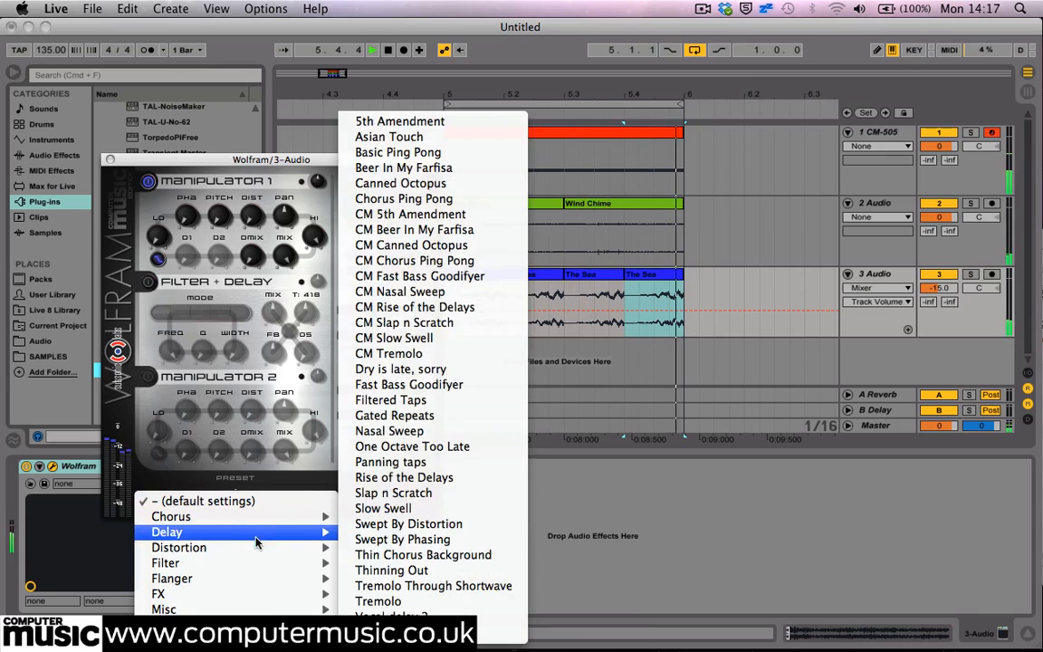
mouse_move(276, 613)
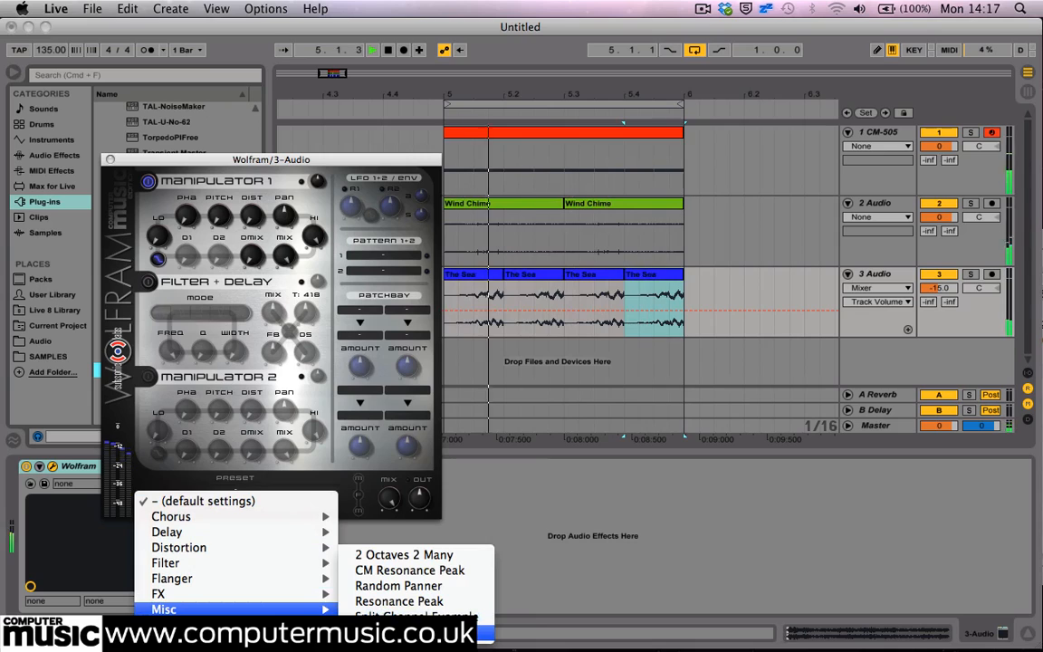
left_click(417, 634)
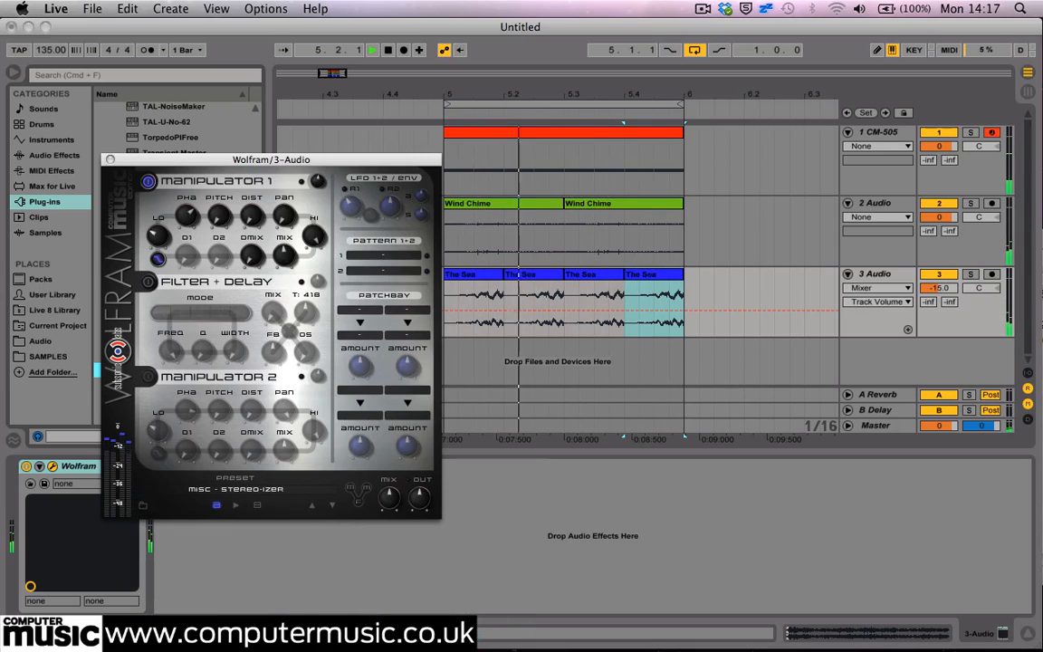
left_click(110, 159)
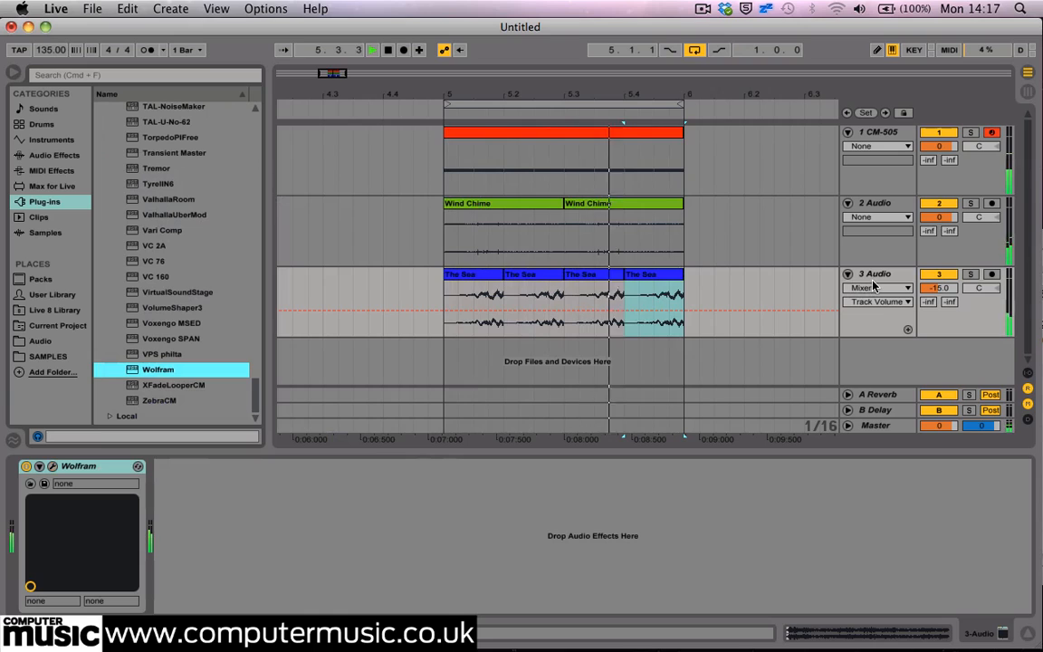
Step: Stop playback, insert a MIDI track below The Sea track and load the CumulusVST plug-in on it
key("space")
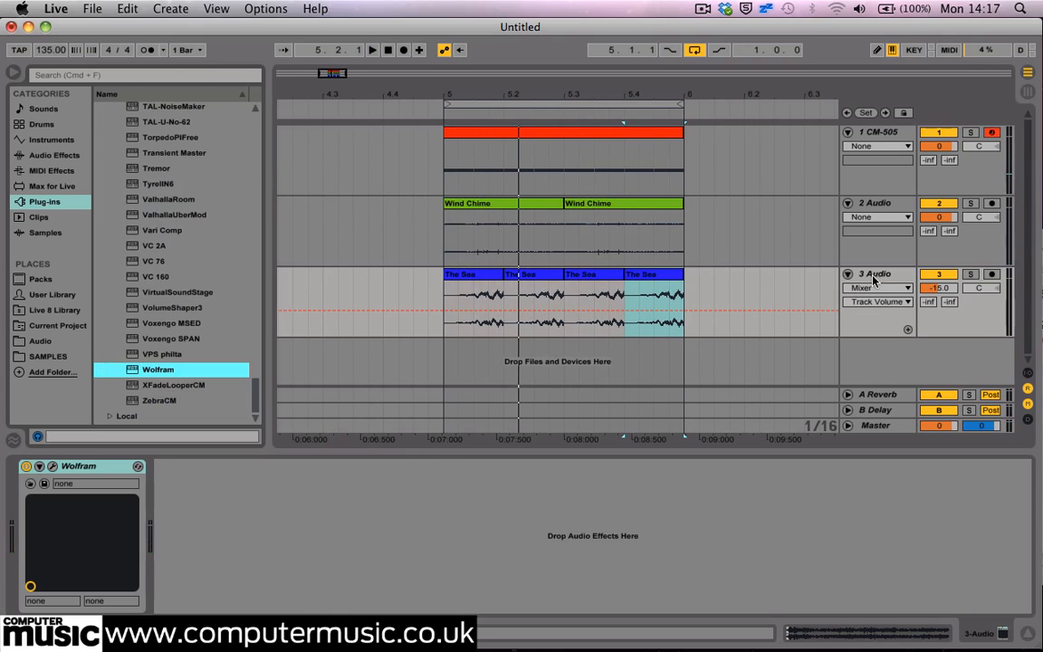
right_click(872, 280)
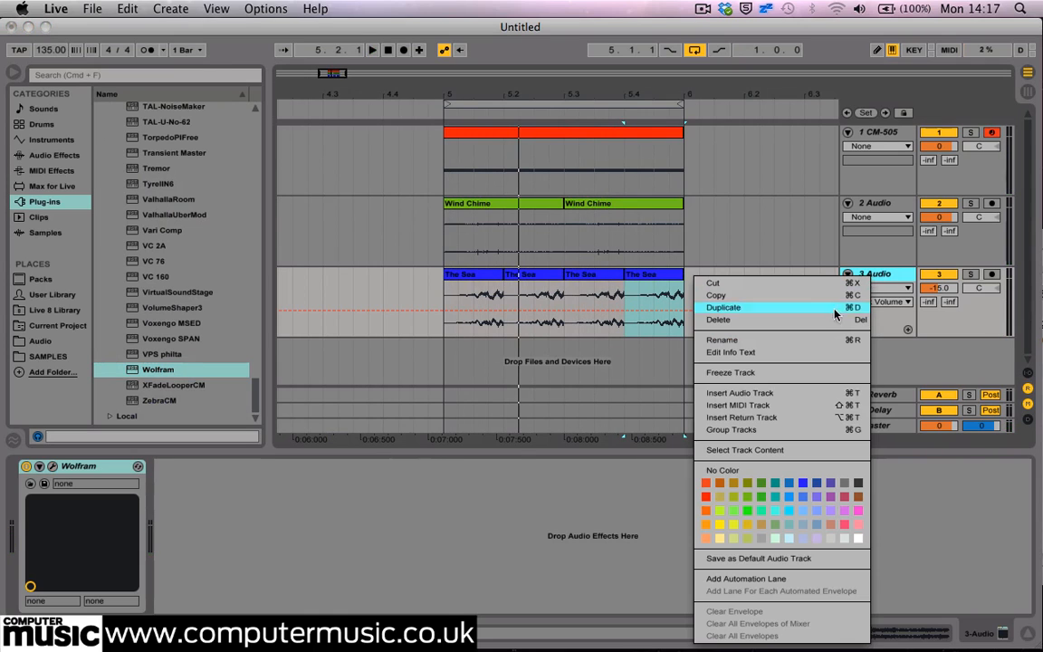
left_click(775, 406)
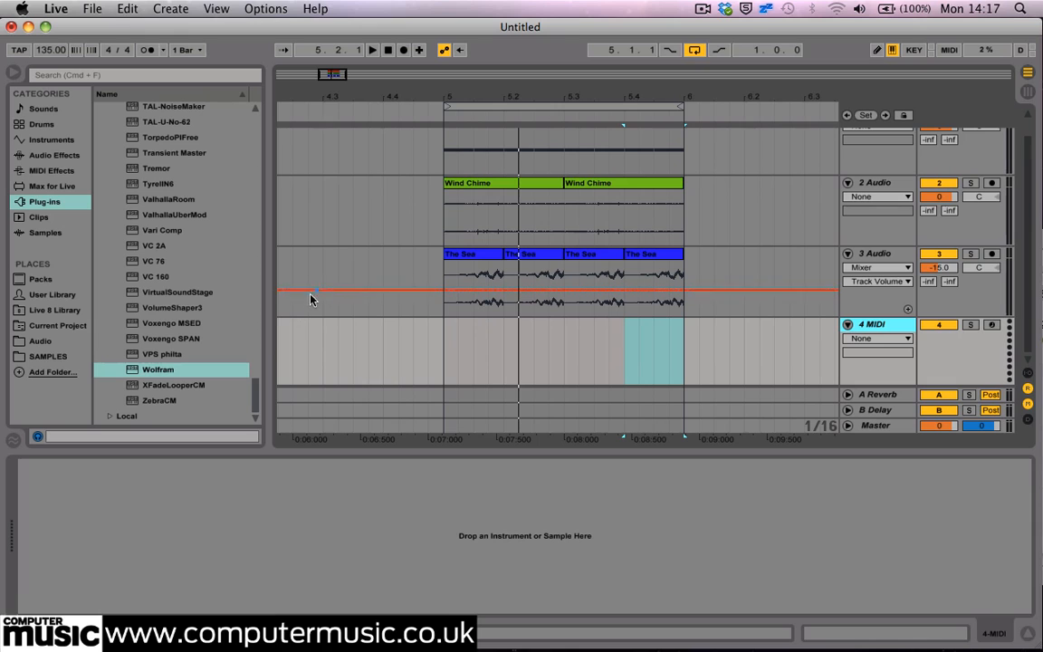
left_click_drag(256, 376, 269, 179)
double_click(165, 177)
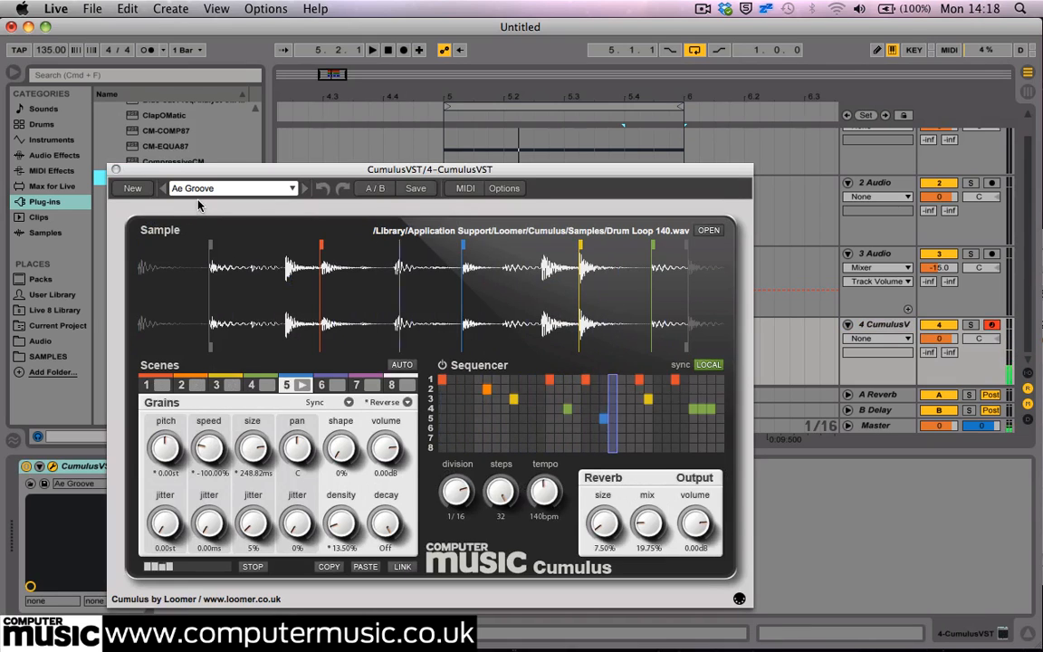
Step: Load the factory preset Machine Gun in Cumulus
left_click(292, 188)
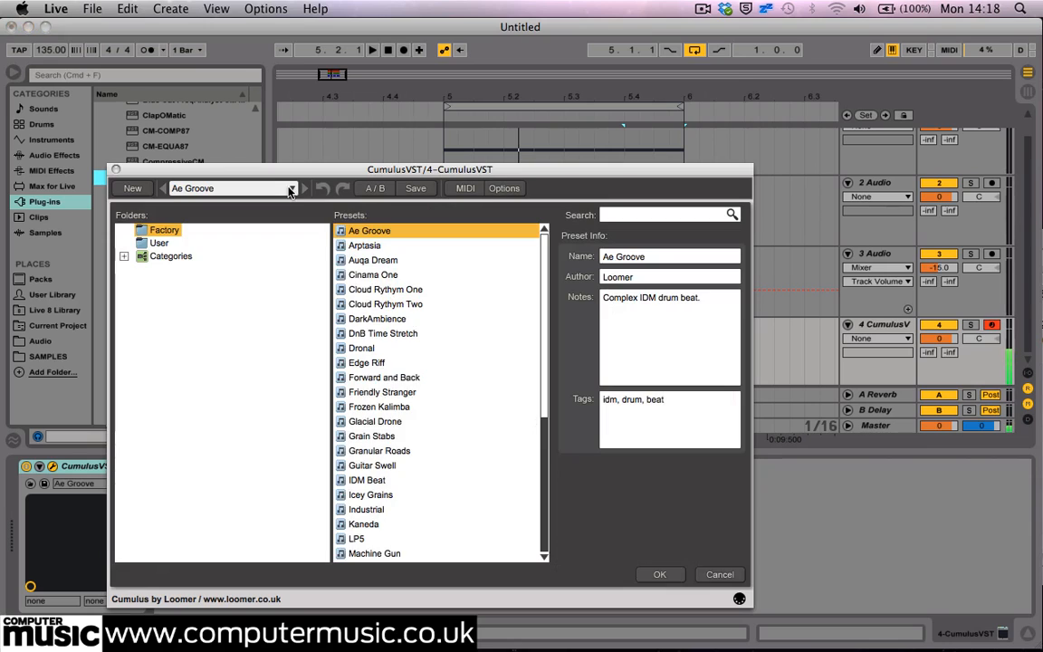
scroll(461, 503, "down", 4)
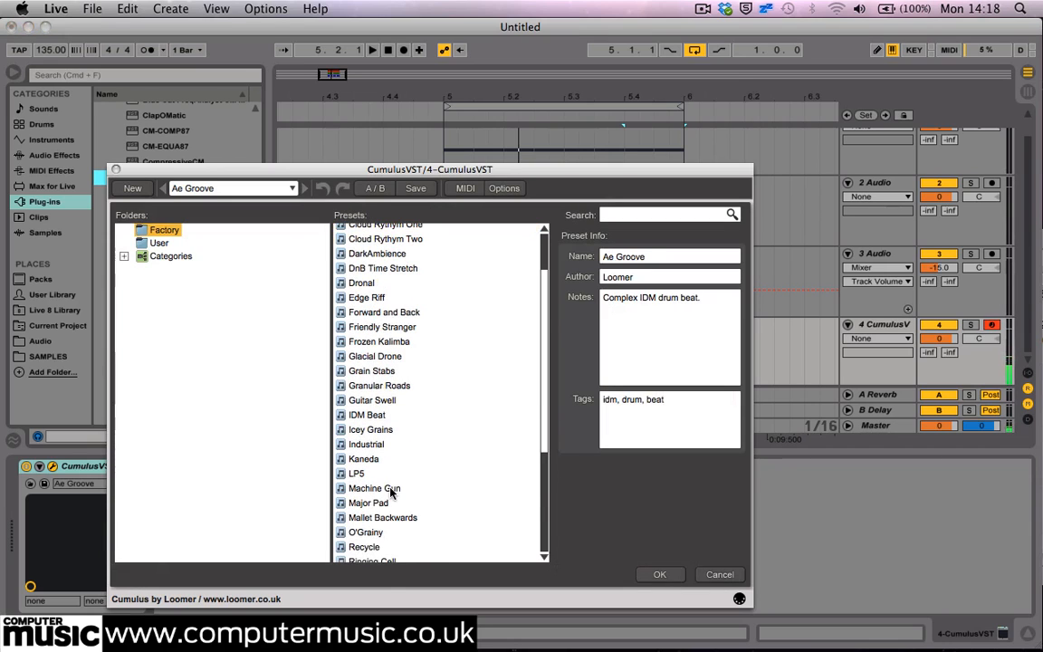
double_click(374, 488)
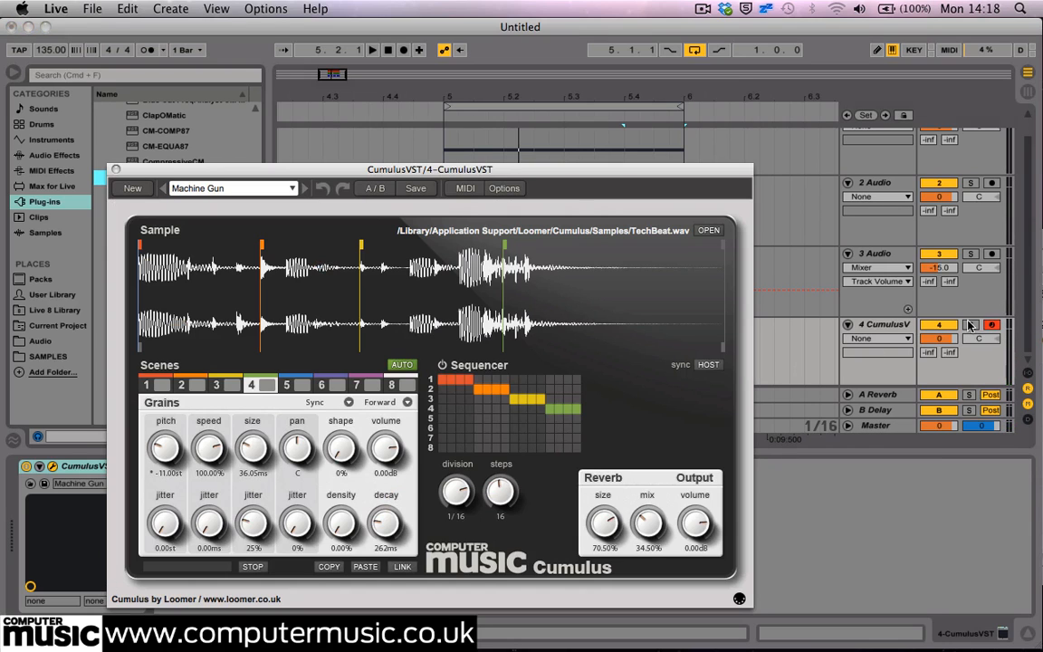
Step: Solo the Cumulus track, start playback and assign scene 4 to all 16 steps of the Cumulus sequencer
left_click(969, 324)
key("space")
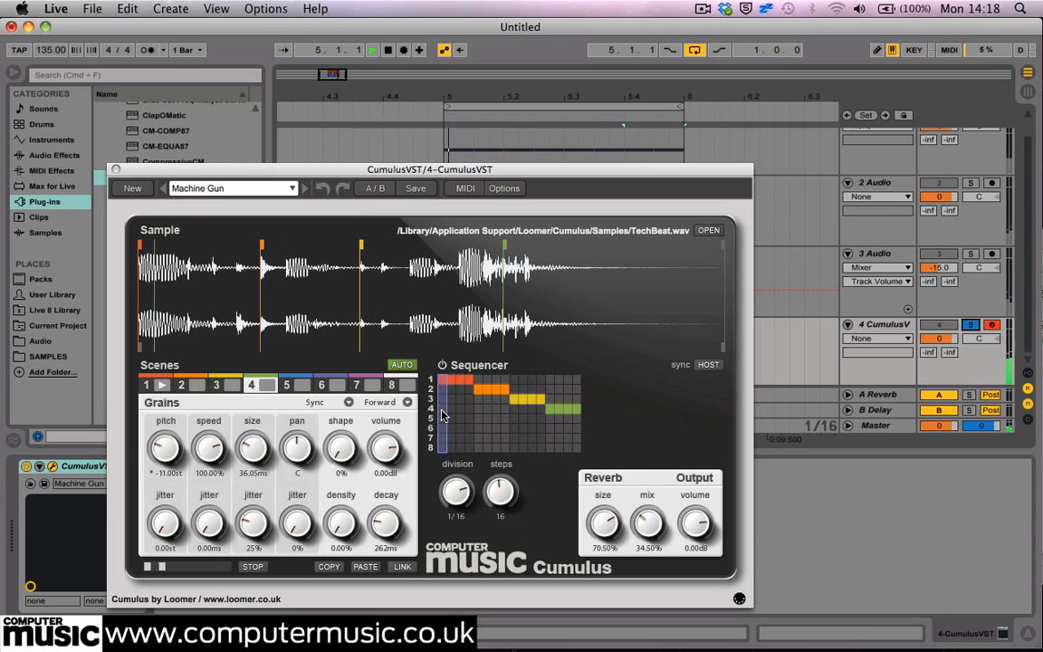
left_click_drag(442, 409, 584, 421)
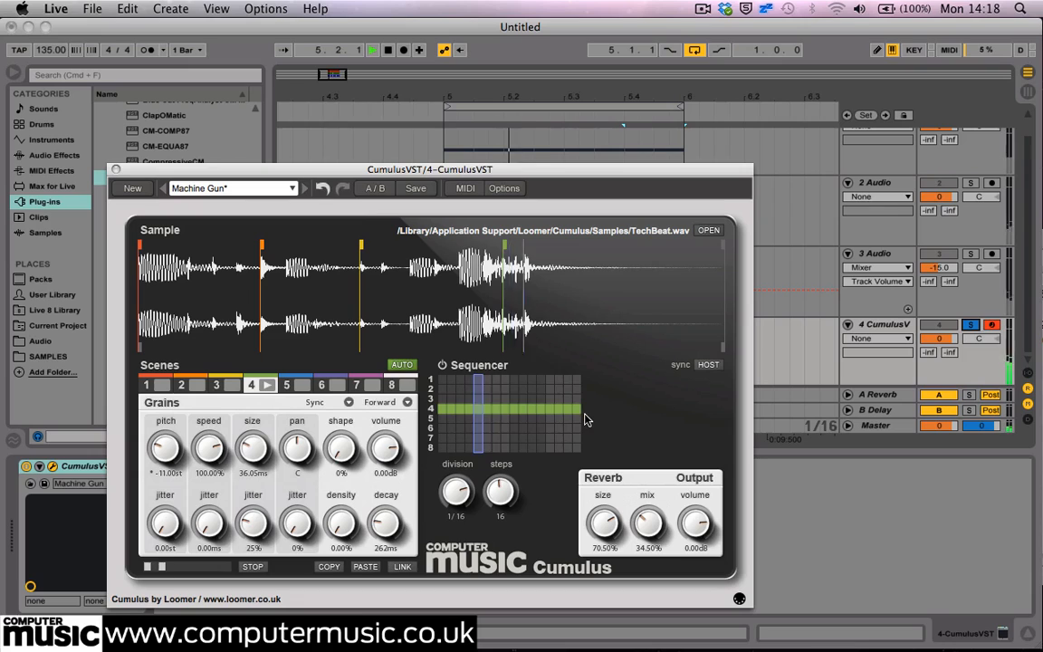
Step: Assign scene 5 to steps 3, 7, 11 and 15 of the Cumulus sequencer
left_click(459, 421)
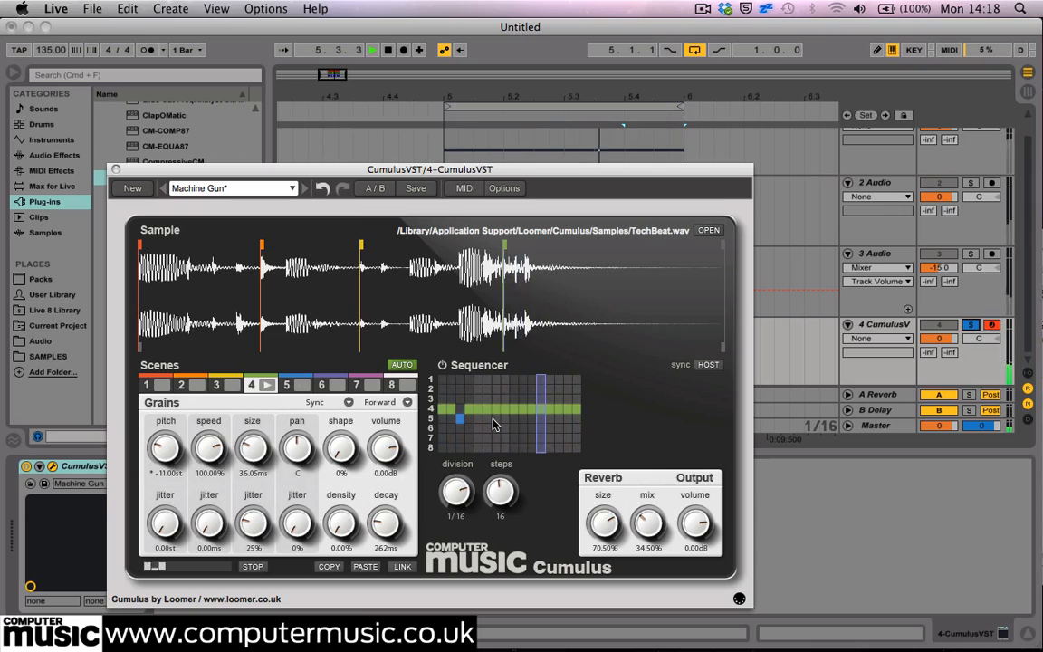
left_click(495, 419)
left_click(533, 419)
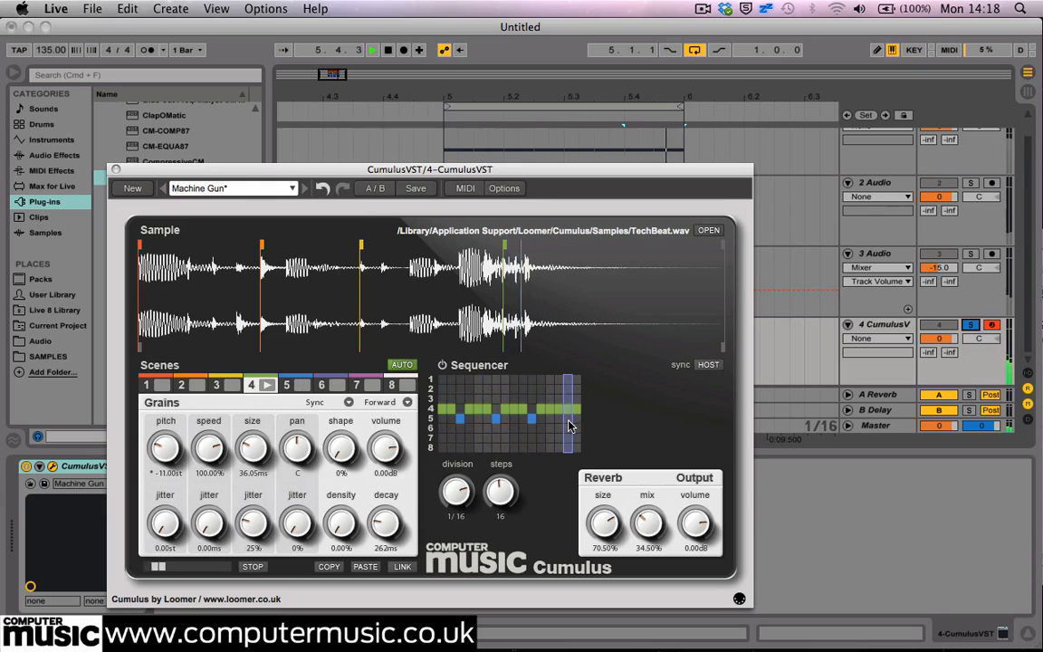
left_click(568, 419)
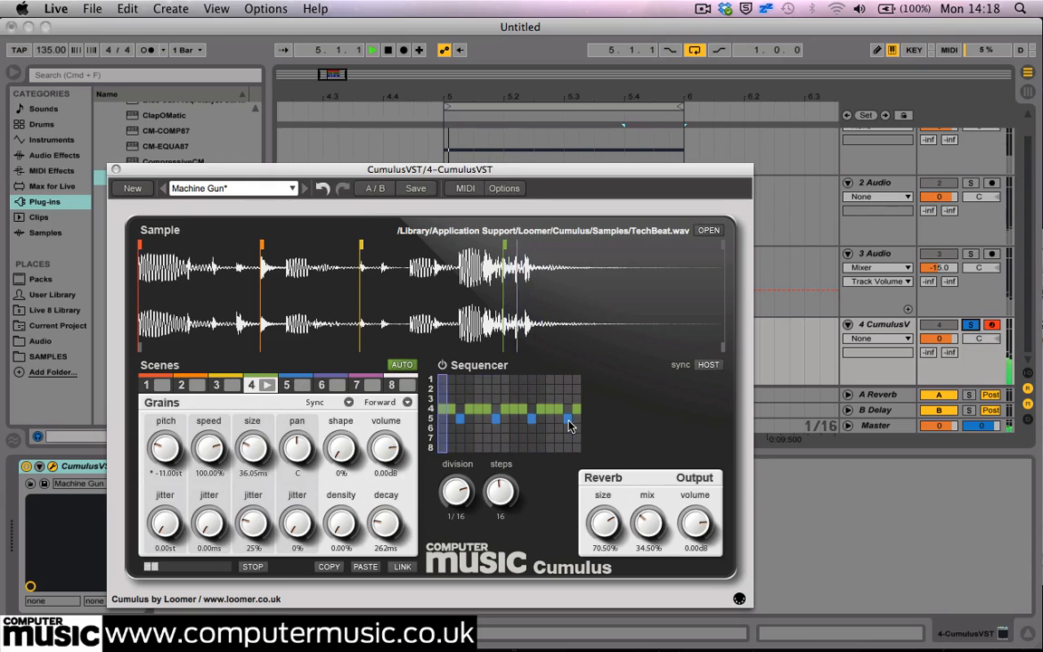
left_click(446, 408)
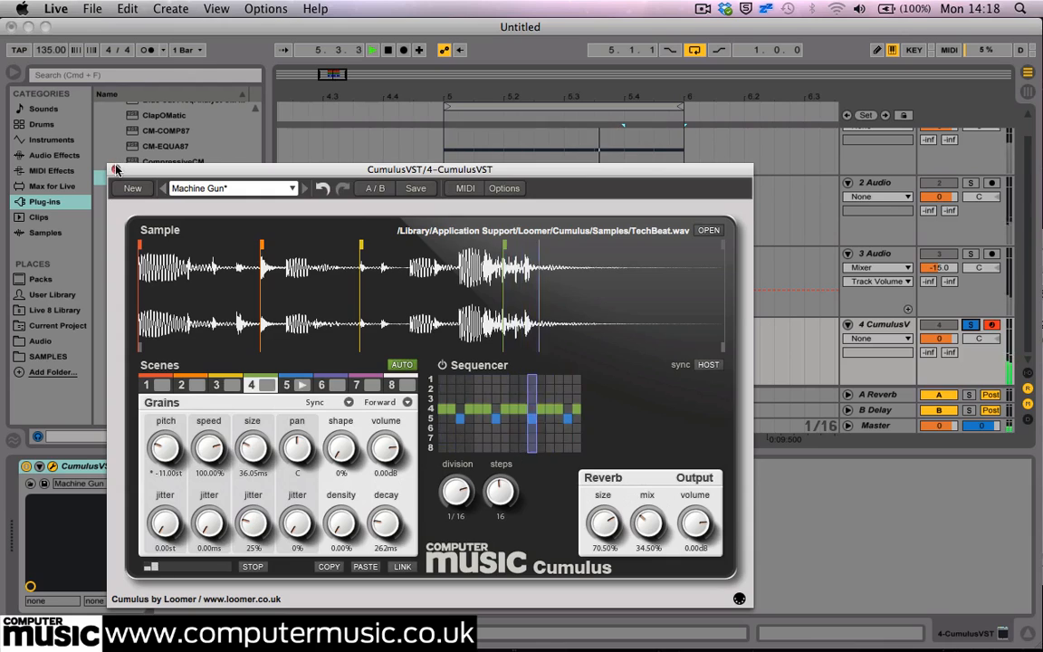
Step: Close the Cumulus window, audition its track with the full mix and solo it again
key("super+alt+p")
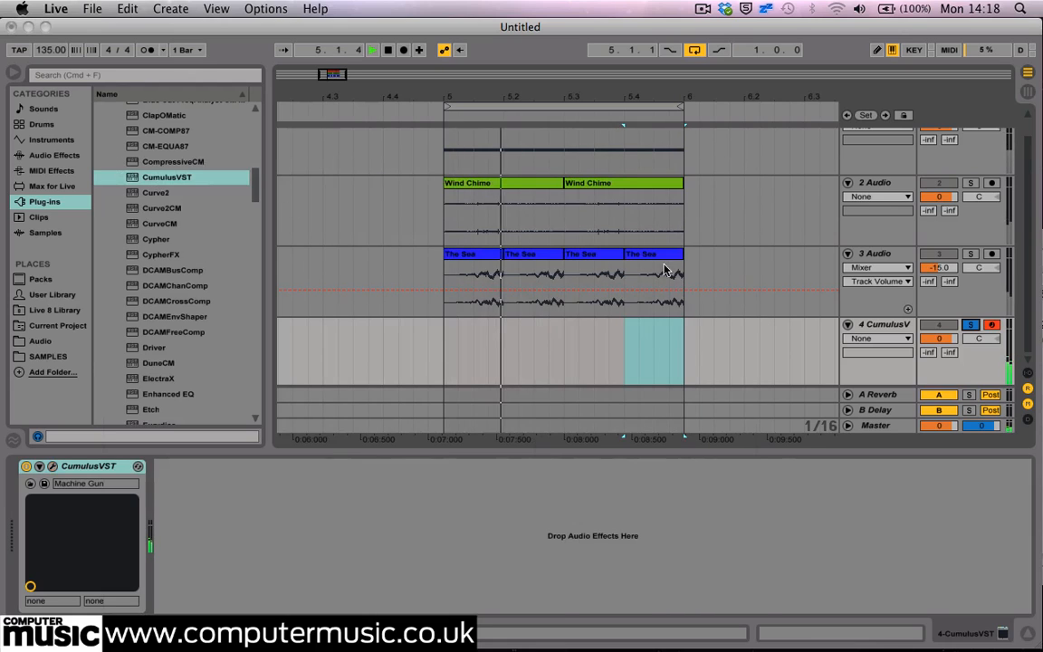
left_click(970, 325)
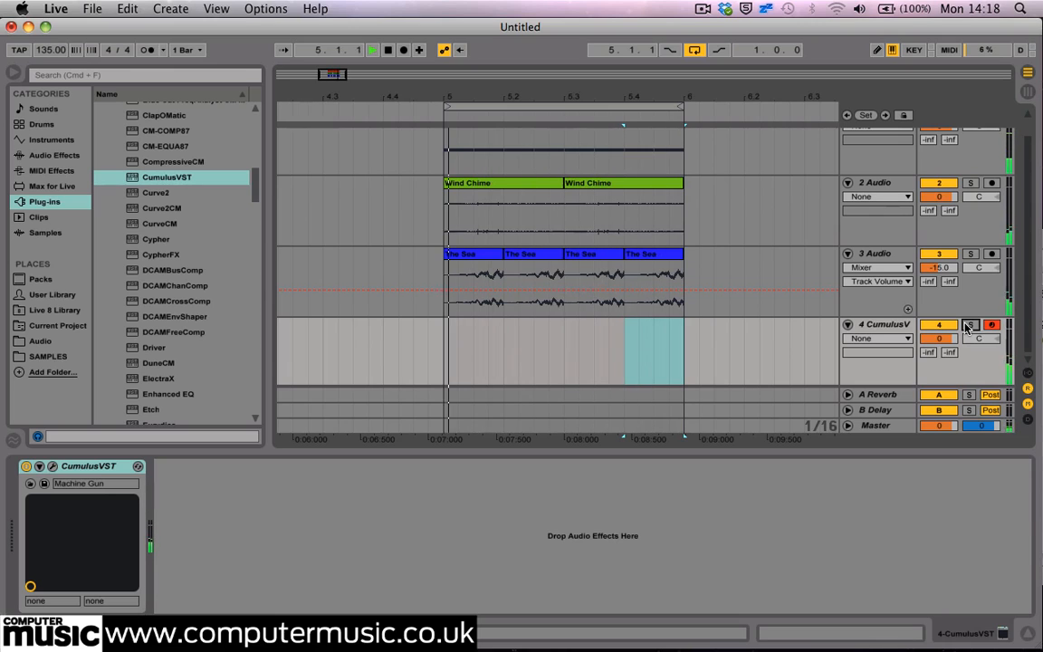
left_click(970, 324)
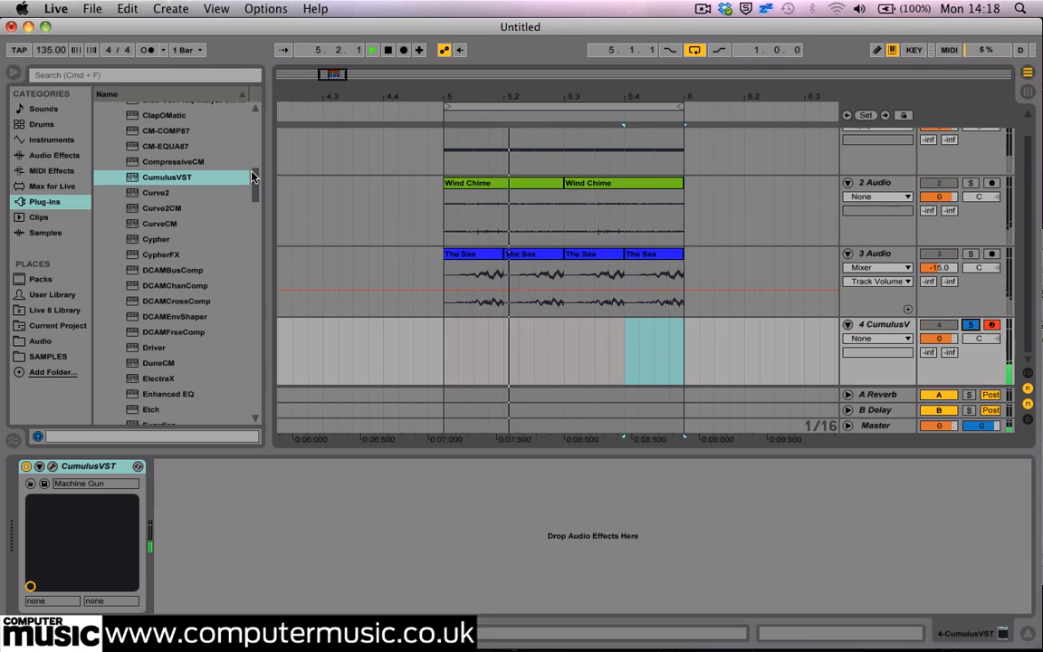
Step: Add IIEQPro to the Cumulus track and set an HPF12 high-pass filter at 209 Hz on band 2
left_click_drag(255, 174, 257, 239)
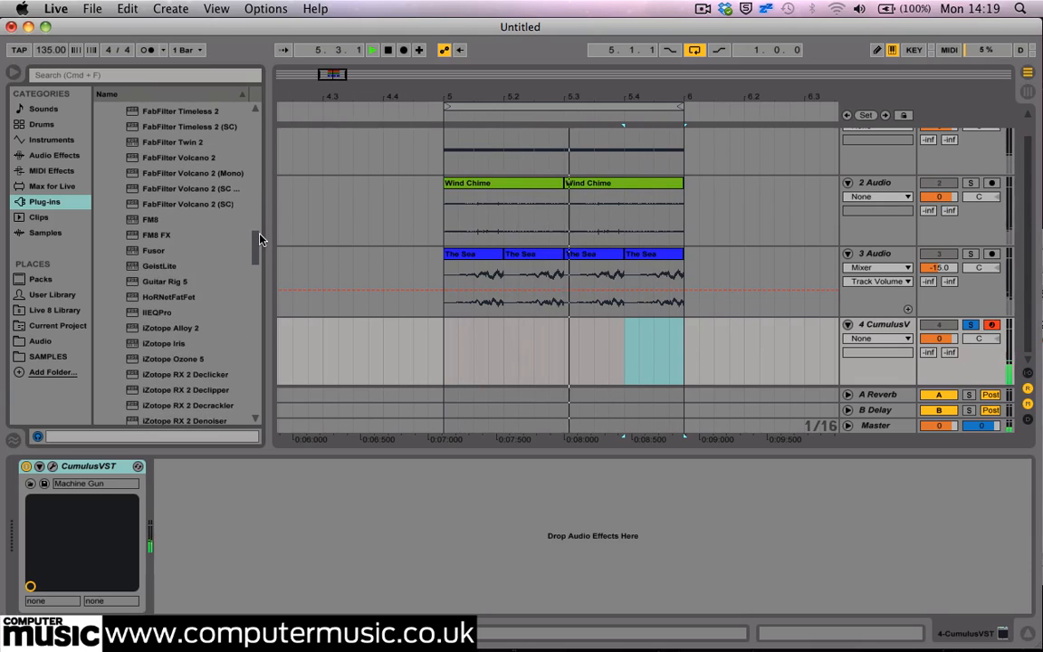
double_click(153, 313)
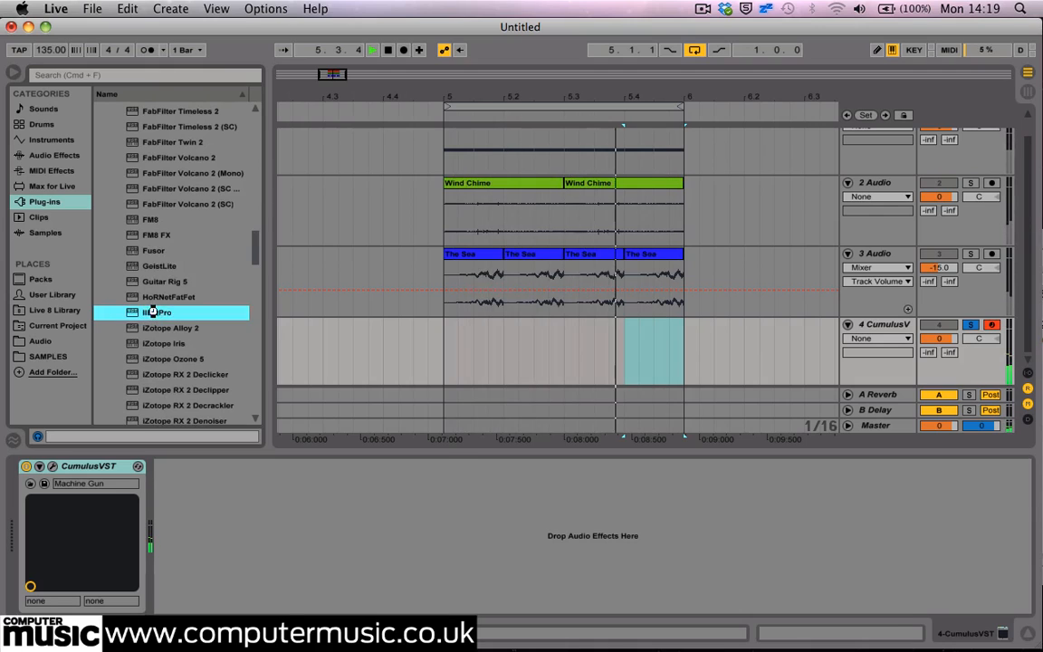
left_click(148, 315)
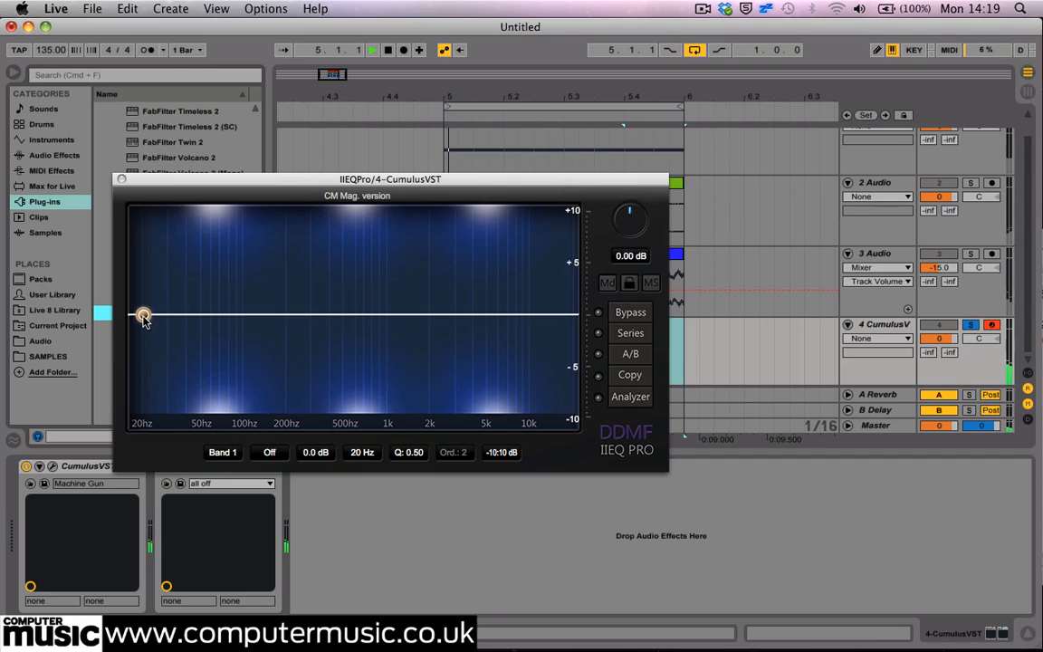
double_click(143, 316)
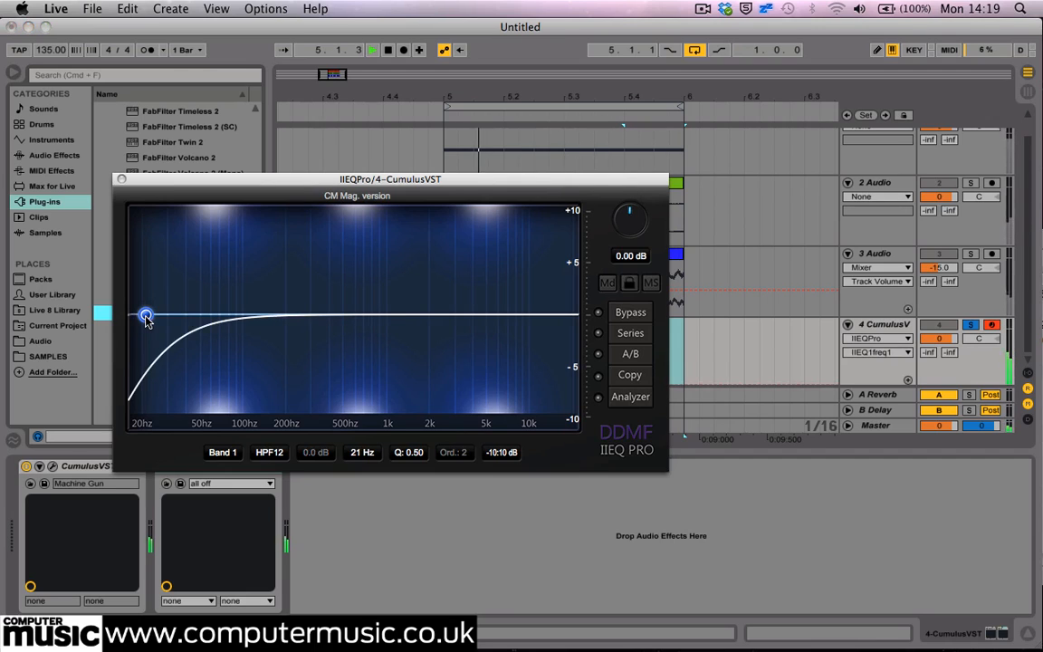
left_click_drag(145, 317, 289, 335)
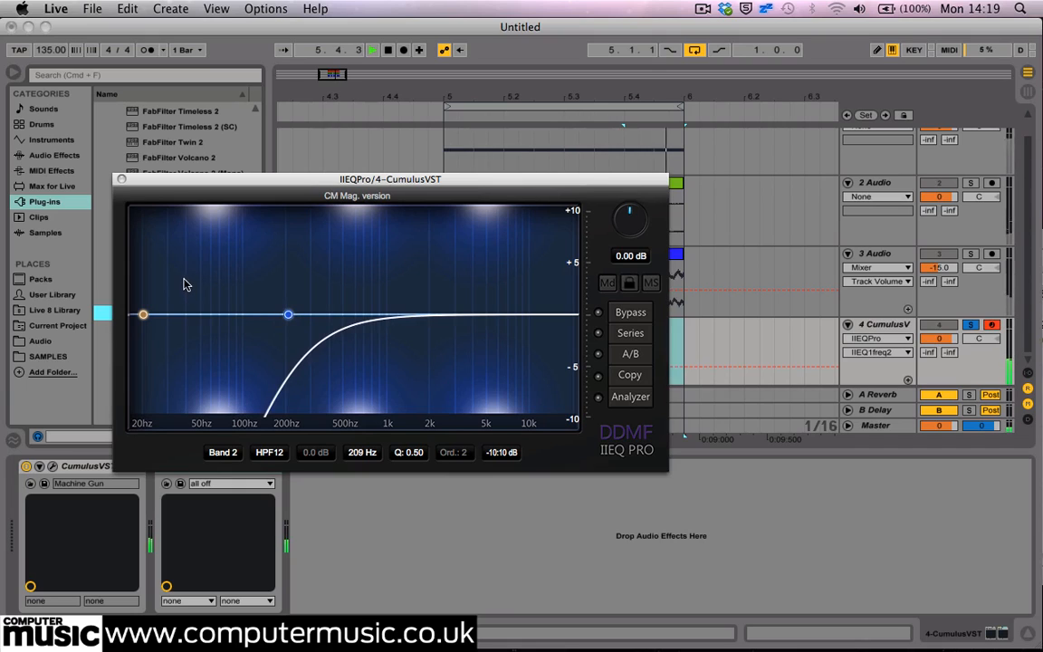
Step: Switch off band 1 of the Cumulus track's IIEQPro and close its window
left_click(144, 315)
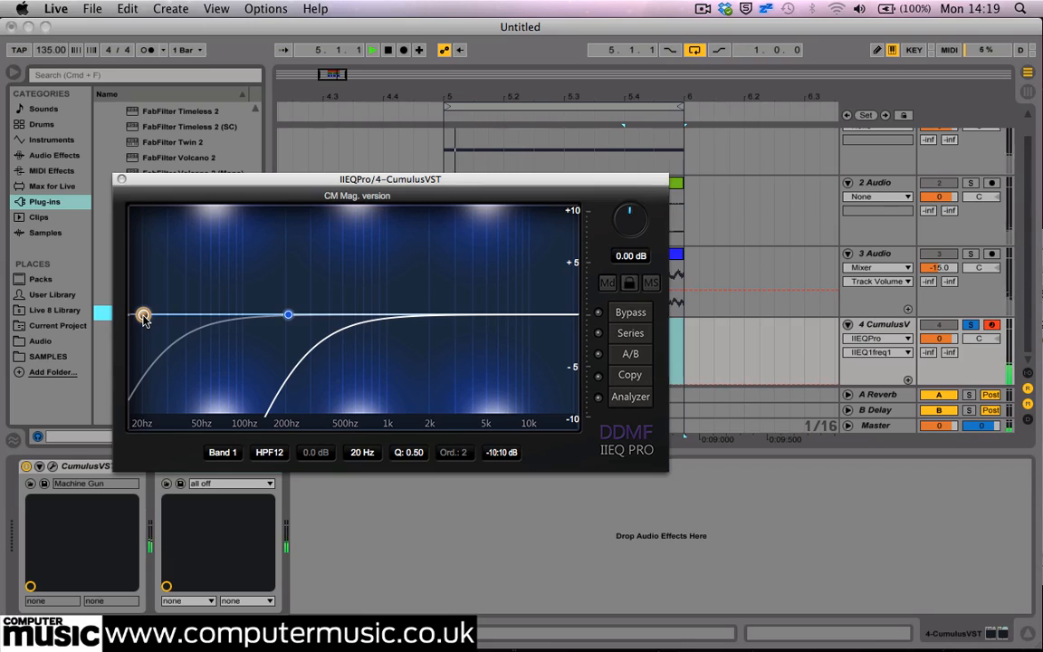
double_click(143, 315)
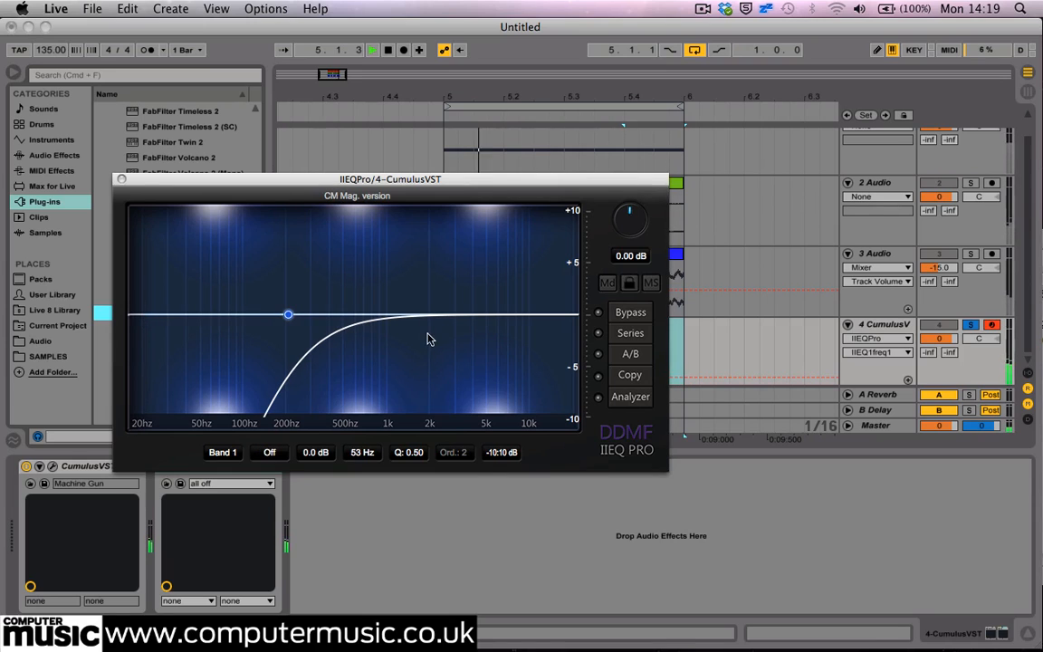
left_click(117, 180)
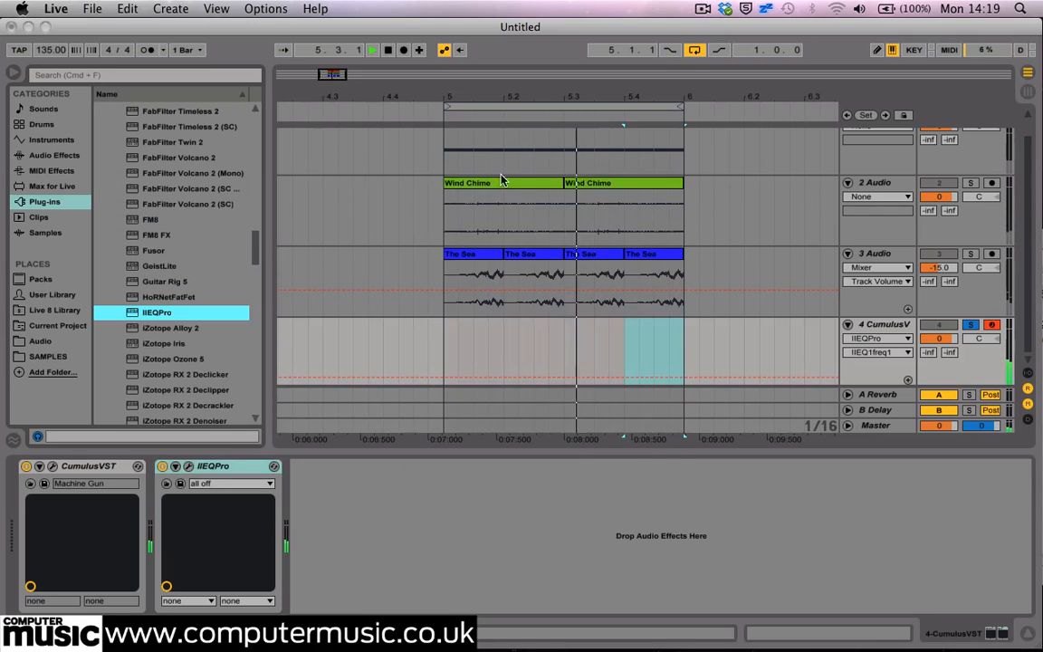
Step: Solo the Wind Chime track and add IIEQPro with an HPF12 high-pass filter at 503 Hz on band 1
left_click(969, 183)
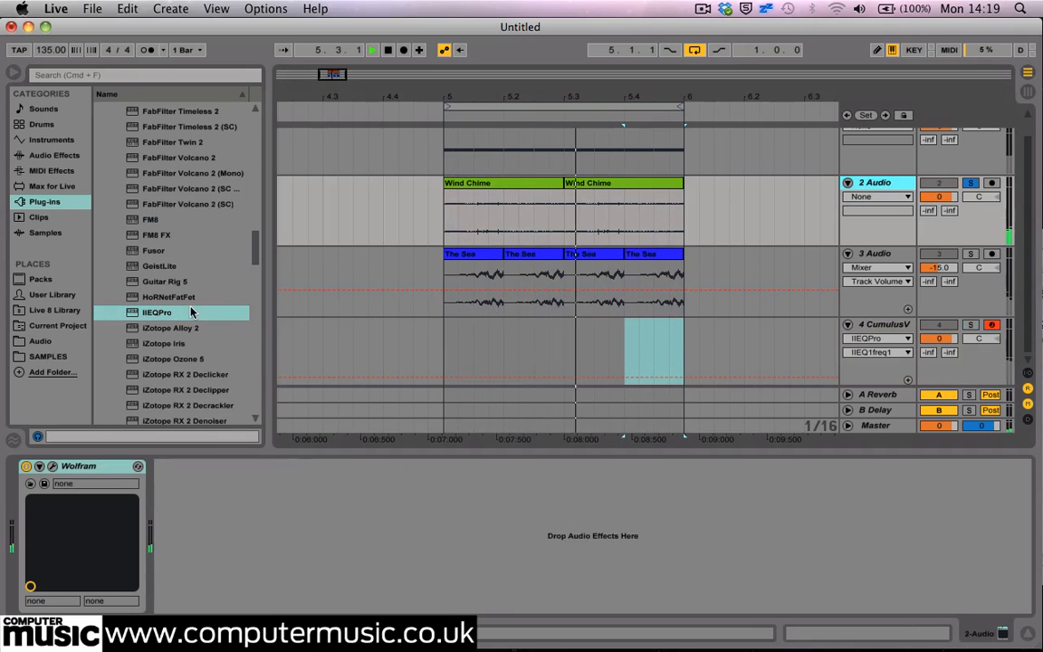
double_click(191, 313)
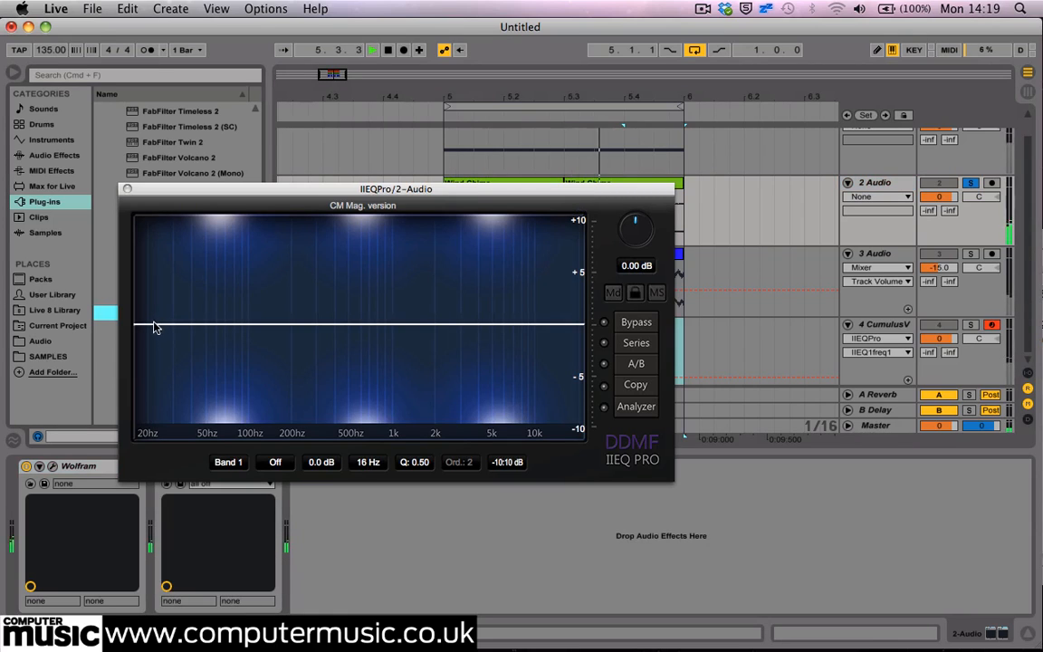
left_click(154, 326)
left_click_drag(154, 327, 349, 335)
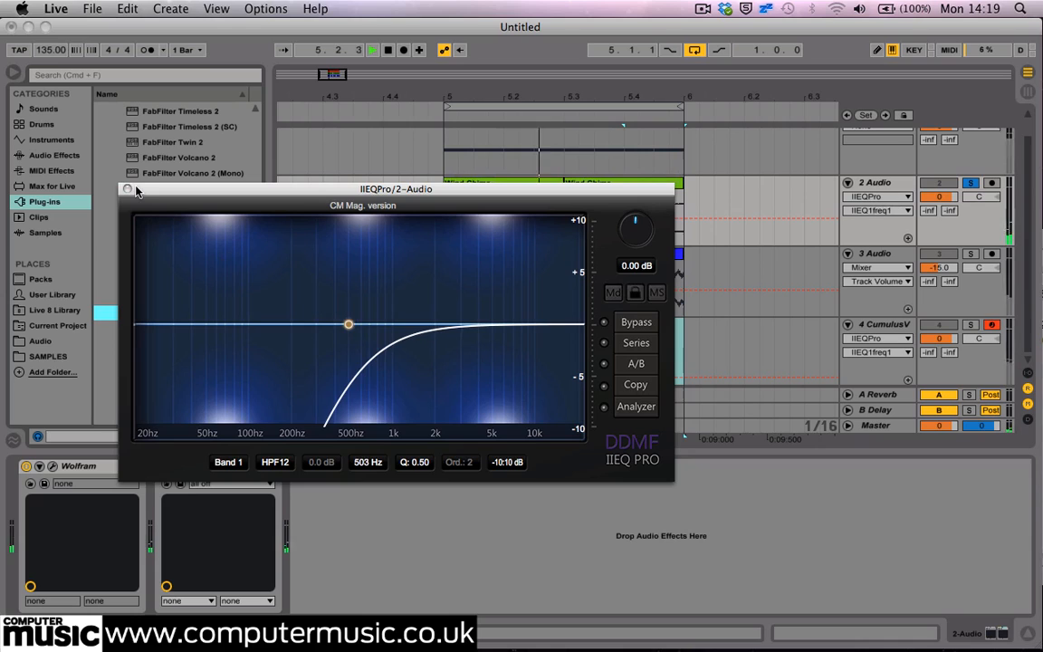
left_click(128, 189)
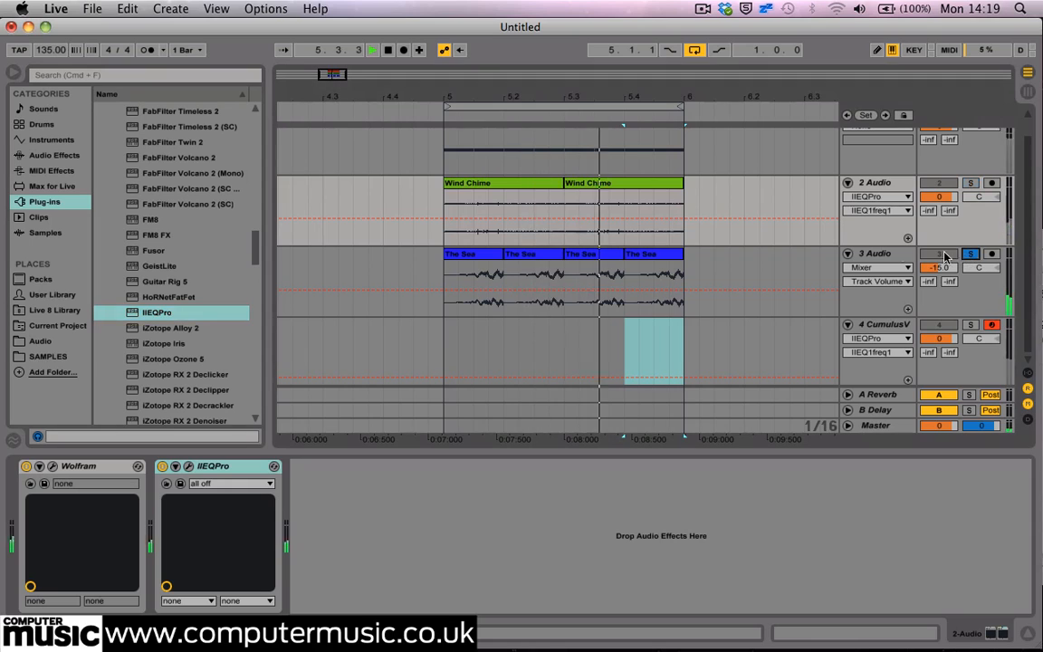
Step: Add IIEQPro to The Sea track with an HPF12 high-pass filter at 503 Hz, and unsolo the track
left_click(885, 254)
double_click(195, 312)
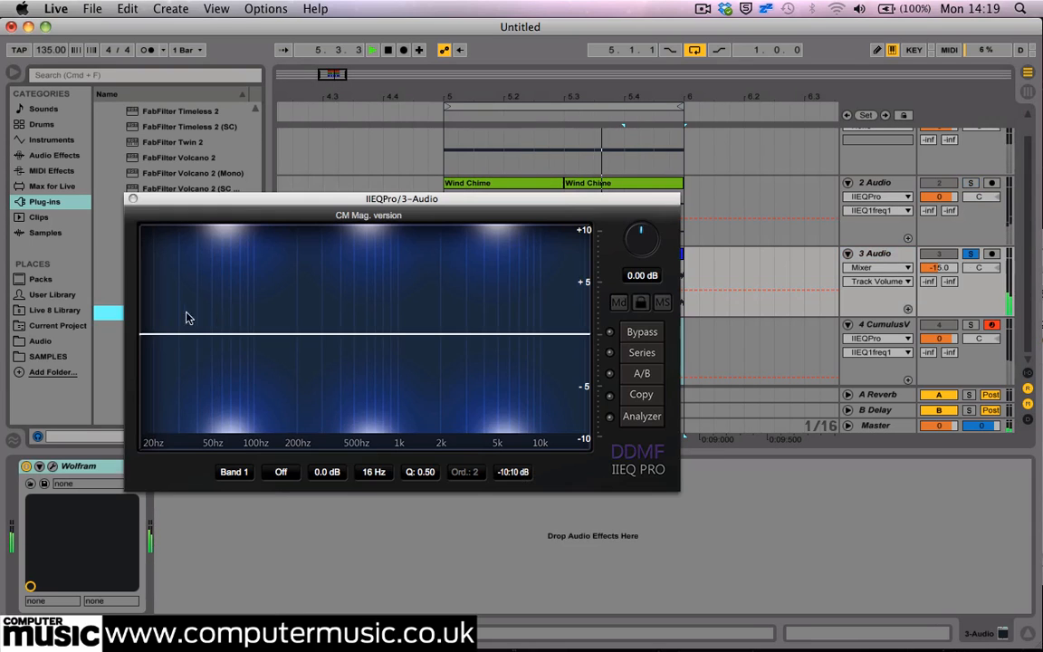
left_click_drag(149, 334, 355, 337)
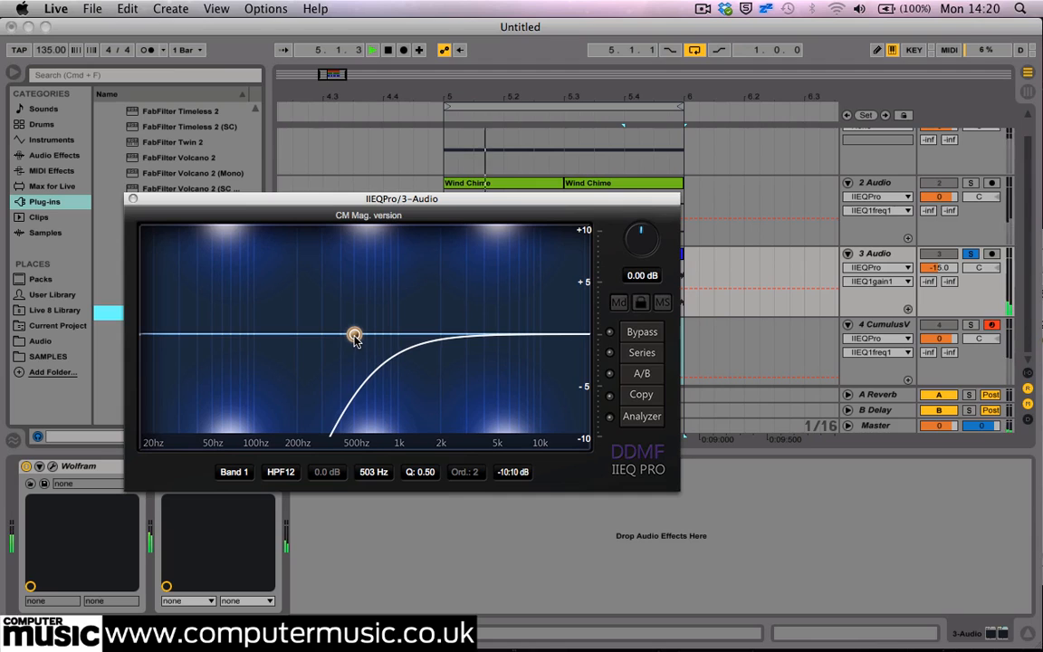
left_click(133, 198)
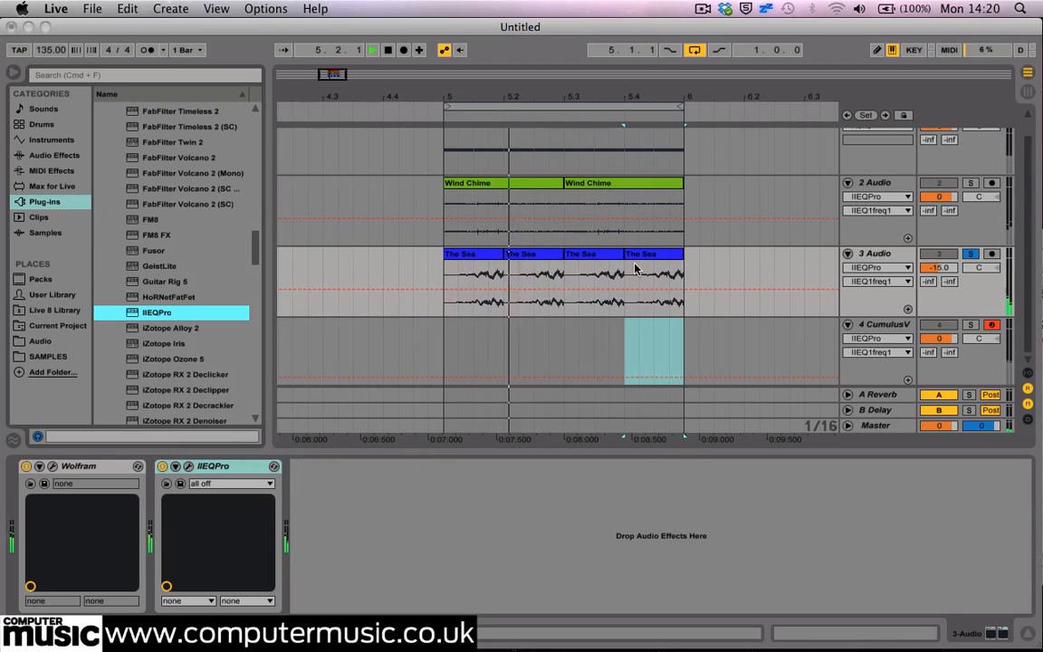
left_click(969, 254)
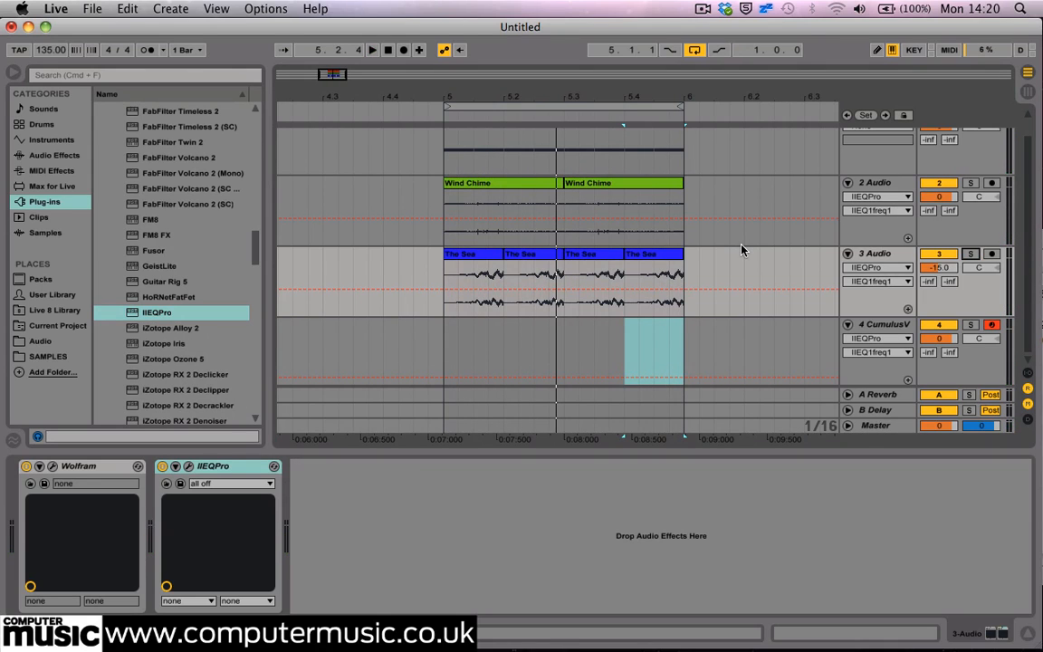
Step: Switch to Session view and add ReverberateCM to the Master track
key("Tab")
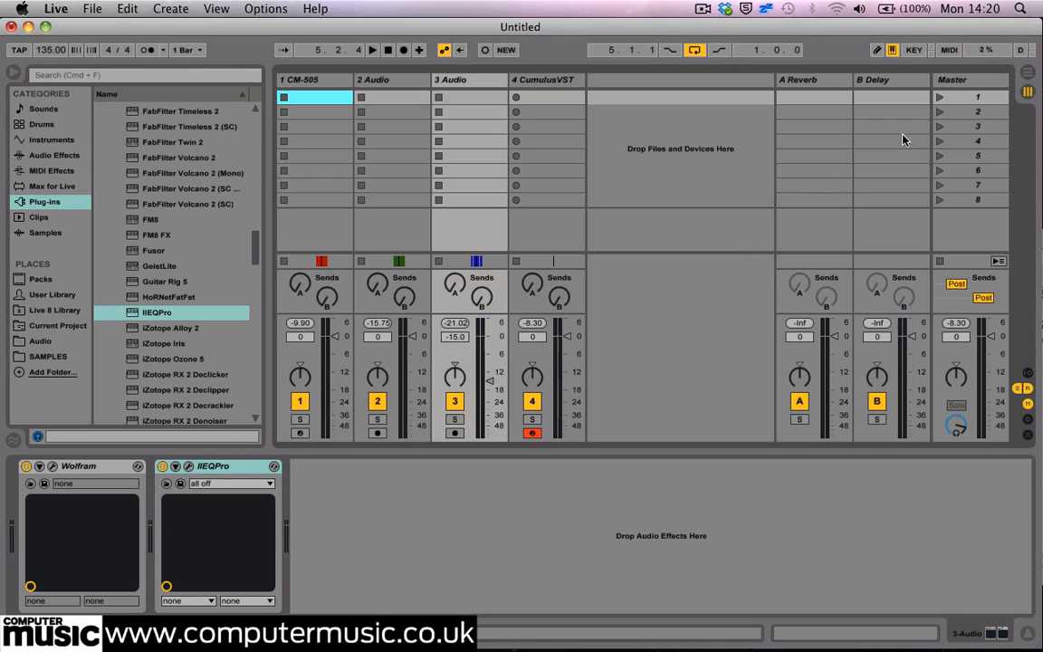
left_click(951, 80)
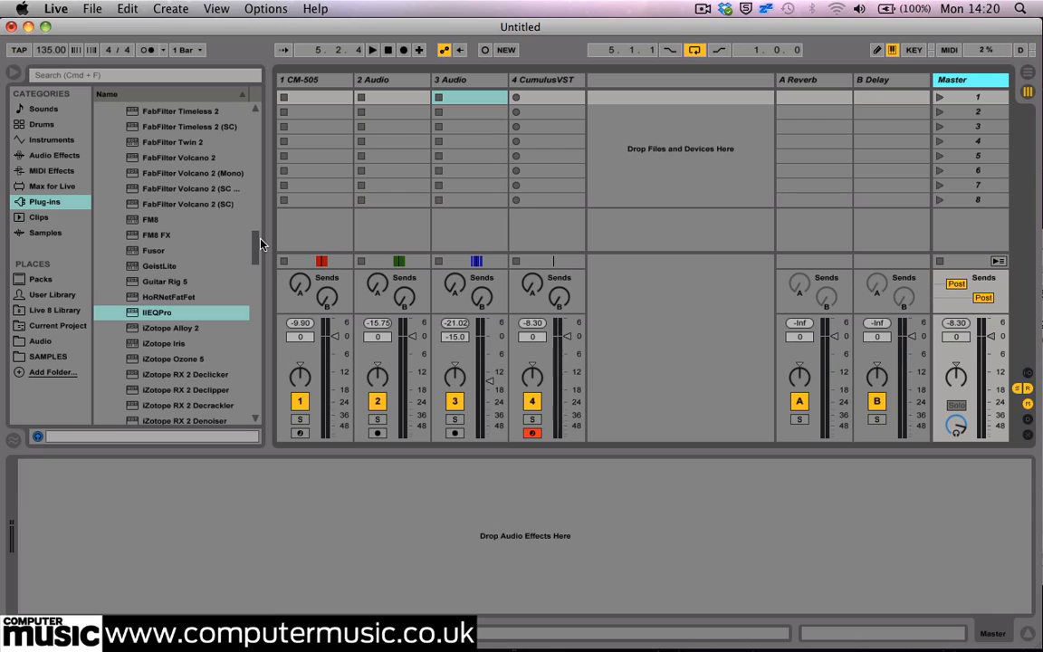
left_click_drag(261, 243, 265, 302)
double_click(185, 174)
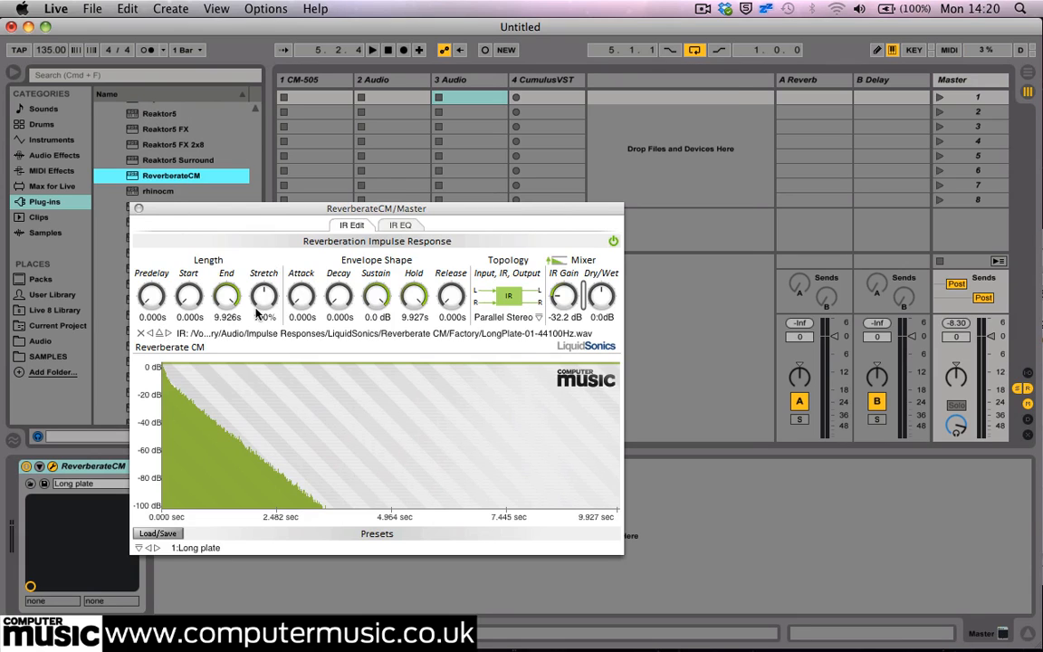
Step: Load the factory impulse response Smallroom Blumlein02.wav into ReverberateCM
double_click(480, 166)
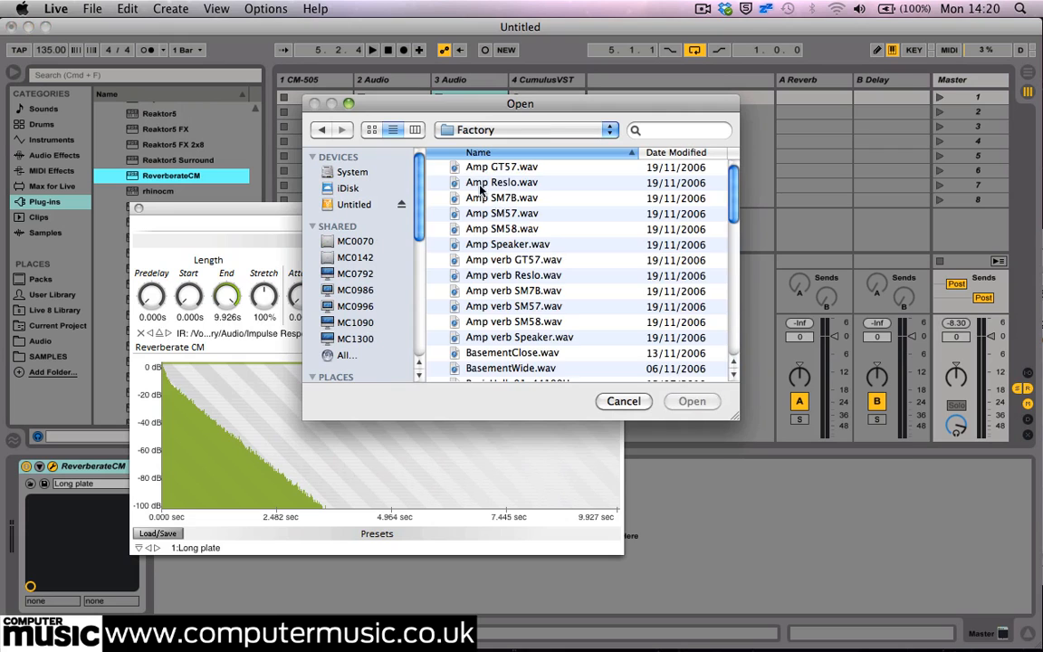
scroll(526, 267, "down", 4)
scroll(525, 267, "down", 8)
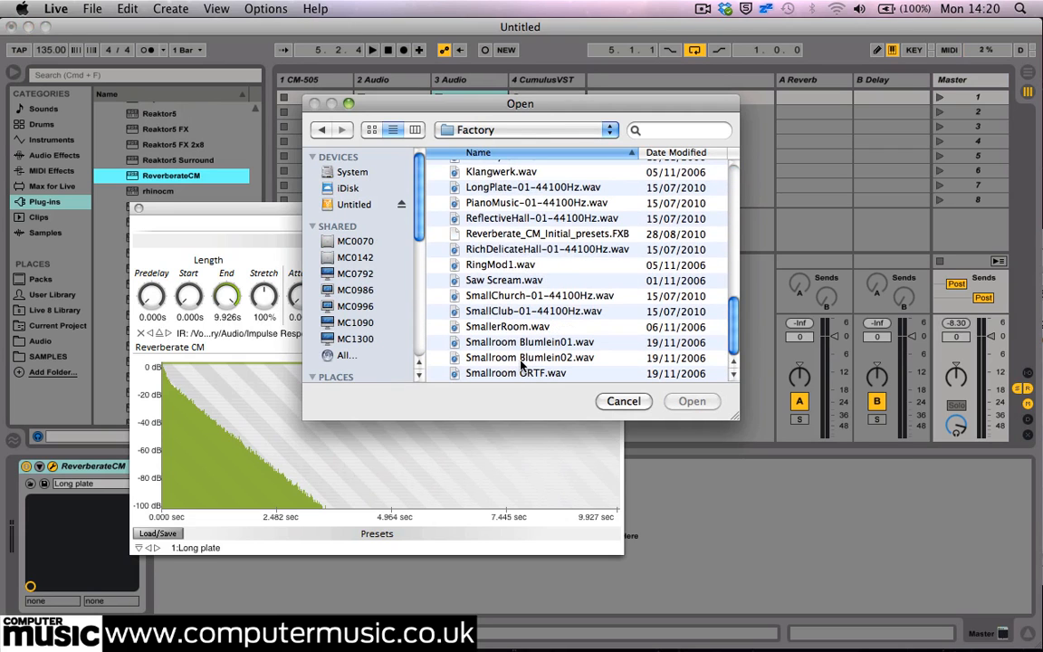
double_click(522, 358)
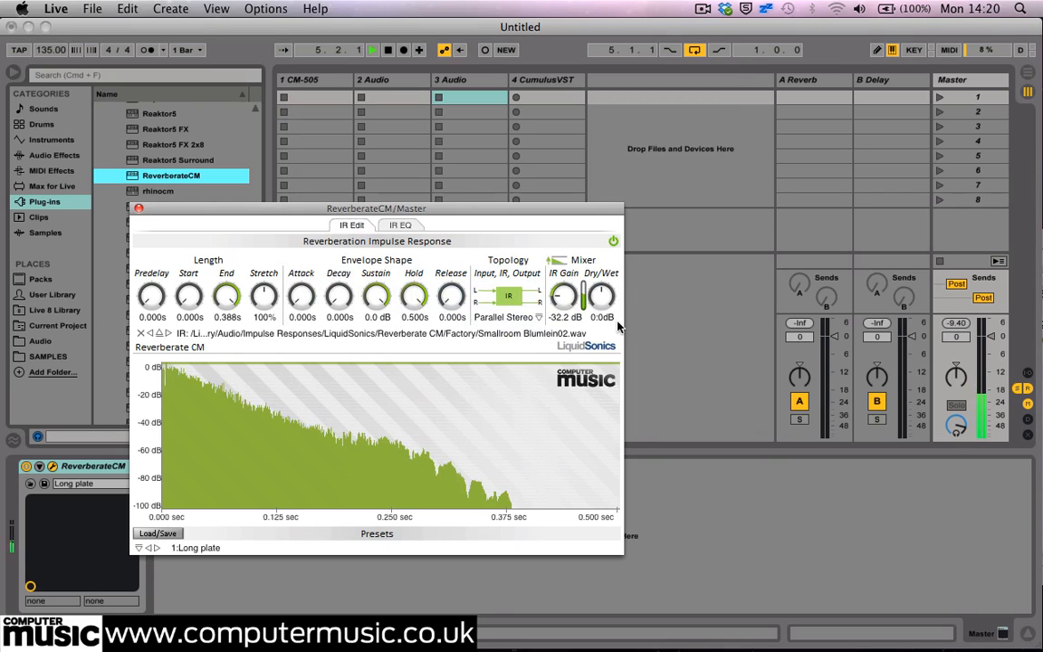
Step: Set ReverberateCM's Dry/Wet to 0:-5.0 dB, close its window and compare the mix with the reverb off and on
left_click_drag(602, 298, 602, 304)
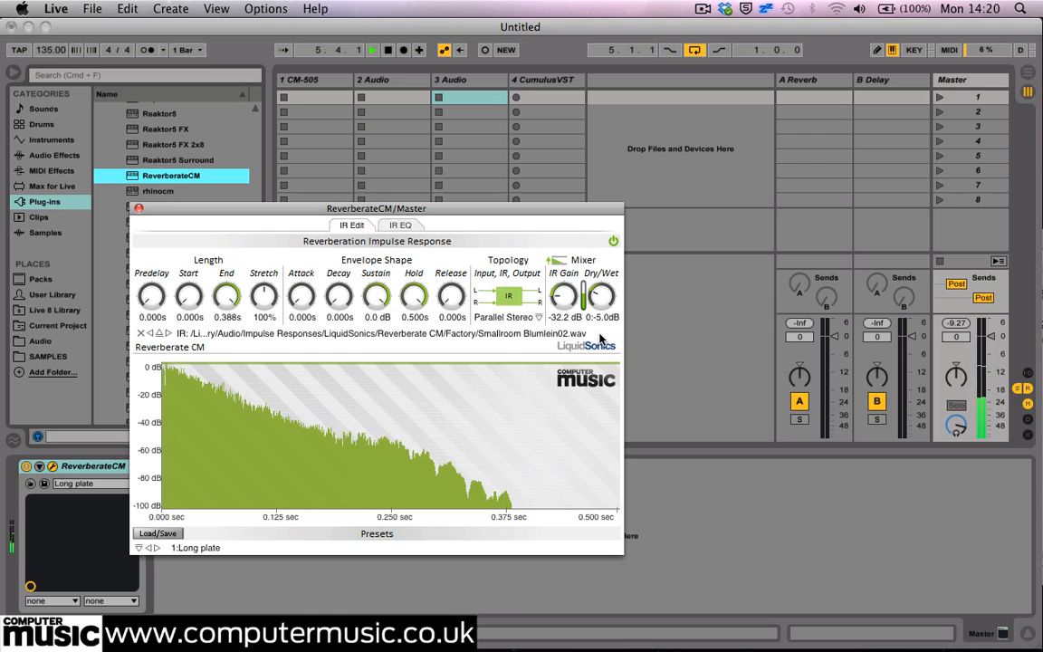
left_click(137, 208)
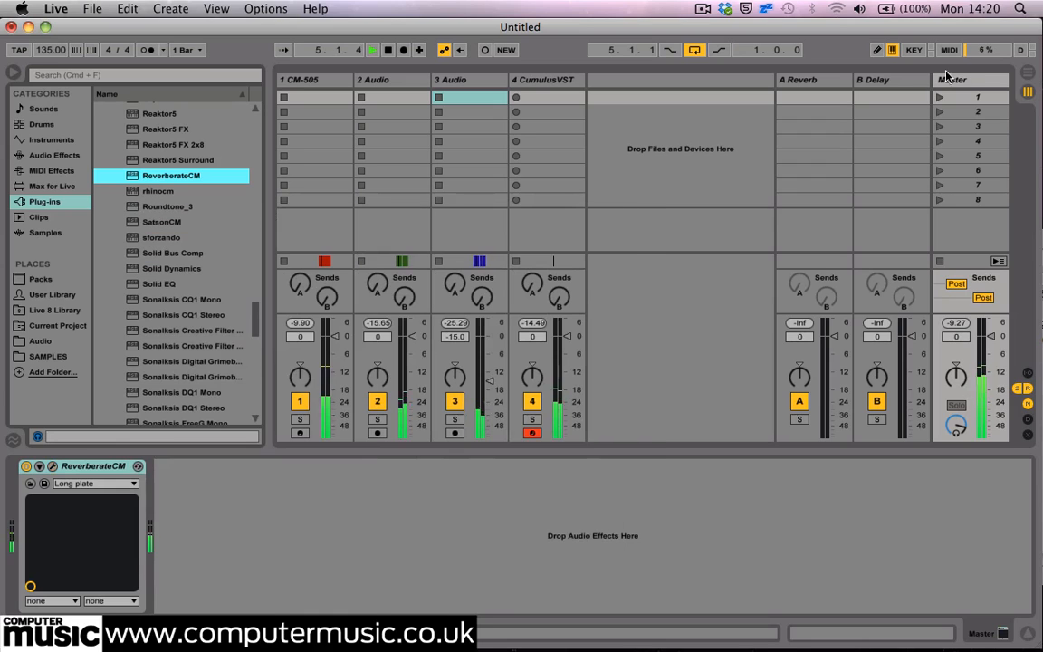
left_click(28, 481)
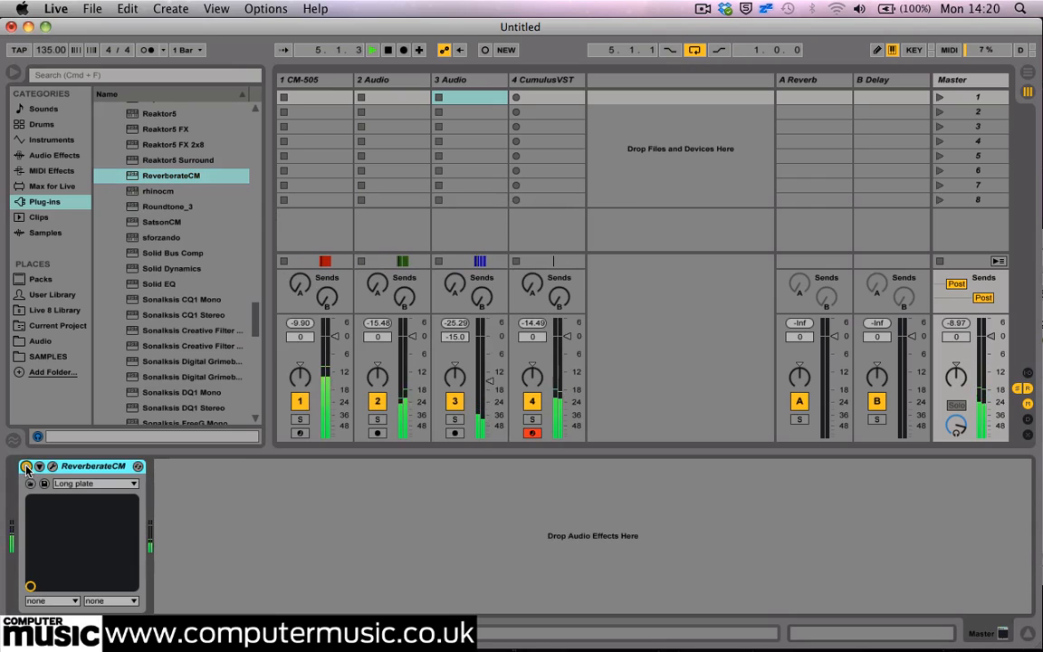
key("space")
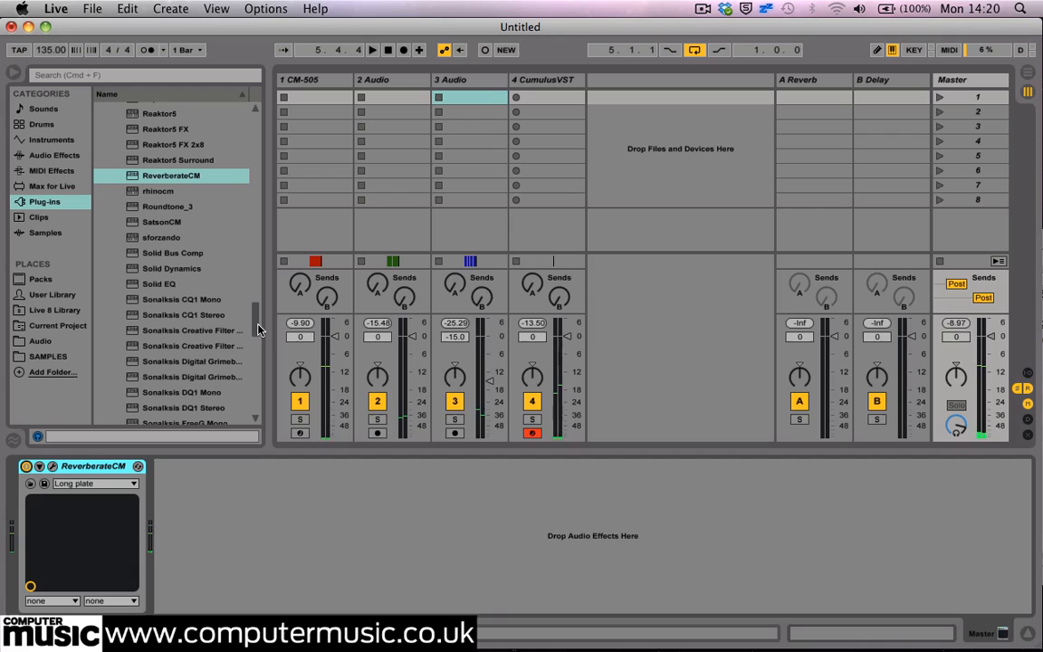
Step: Add Kuassa's PremixCM to the Master track after the reverb
left_click_drag(256, 328, 256, 137)
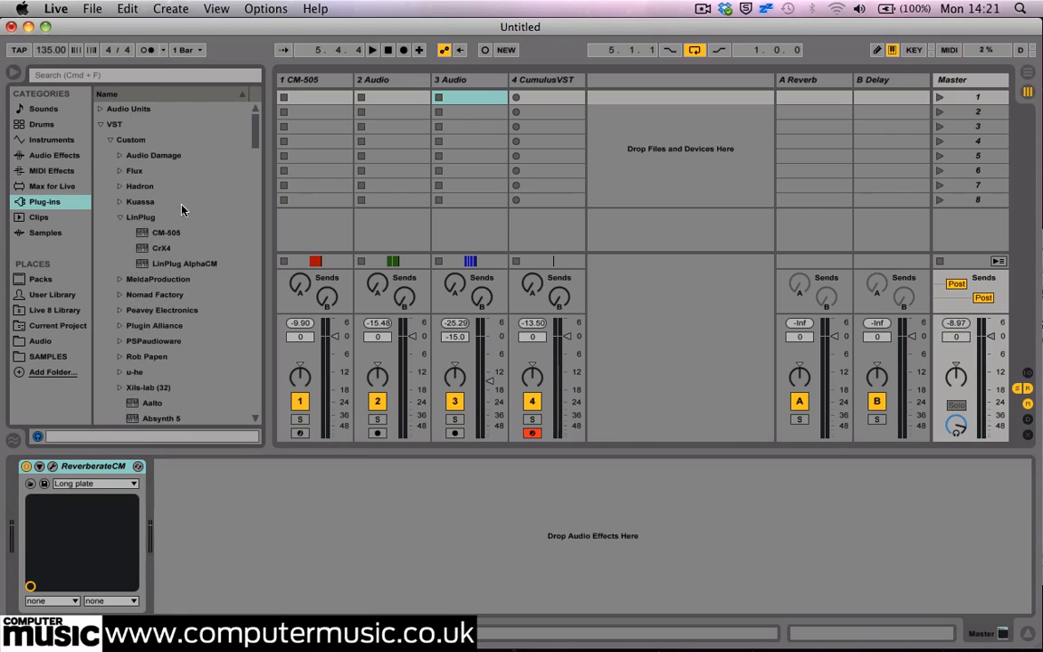
left_click(118, 217)
left_click(118, 203)
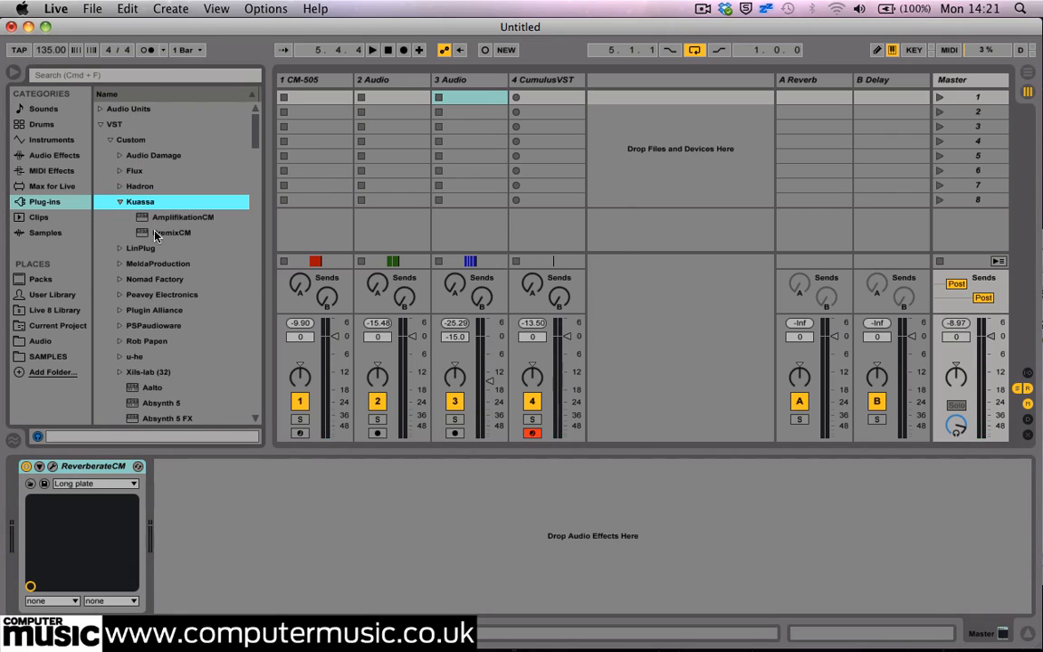
double_click(154, 233)
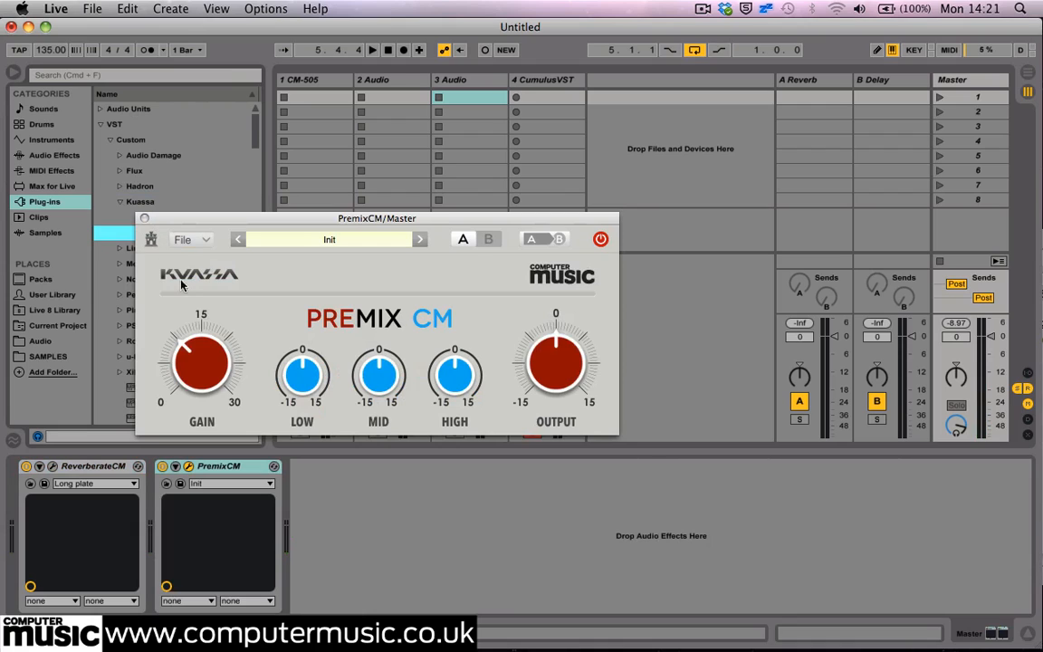
Step: Set PremixCM's gain to about 17, low to about -10, high to about +7 and output to about -9, comparing against bypass
left_click_drag(217, 353, 218, 351)
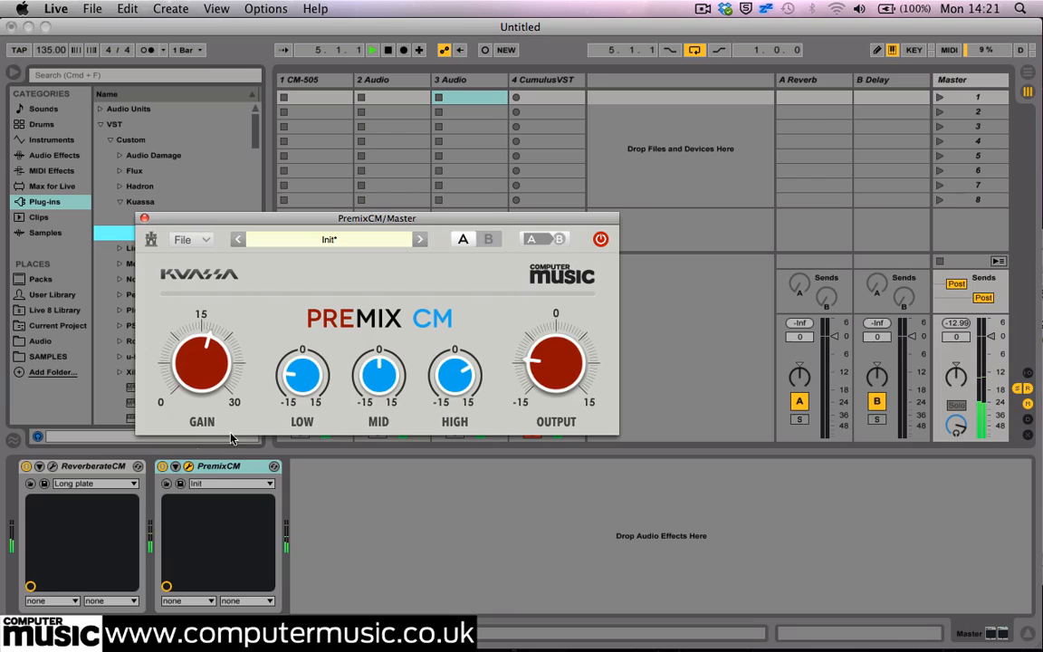
left_click(163, 467)
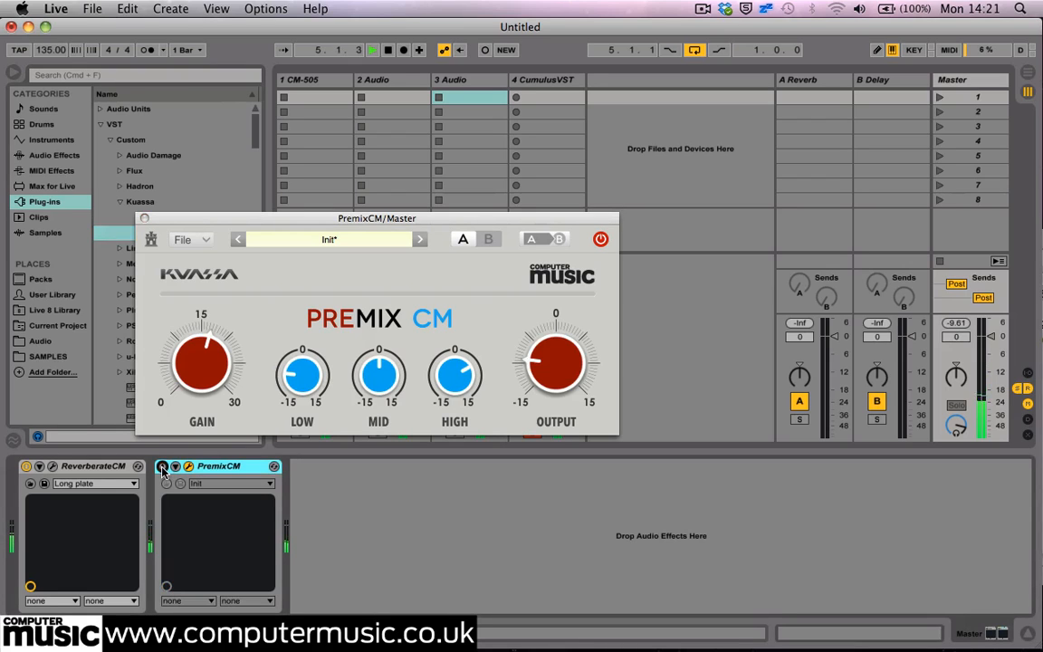
left_click(163, 468)
left_click(544, 383)
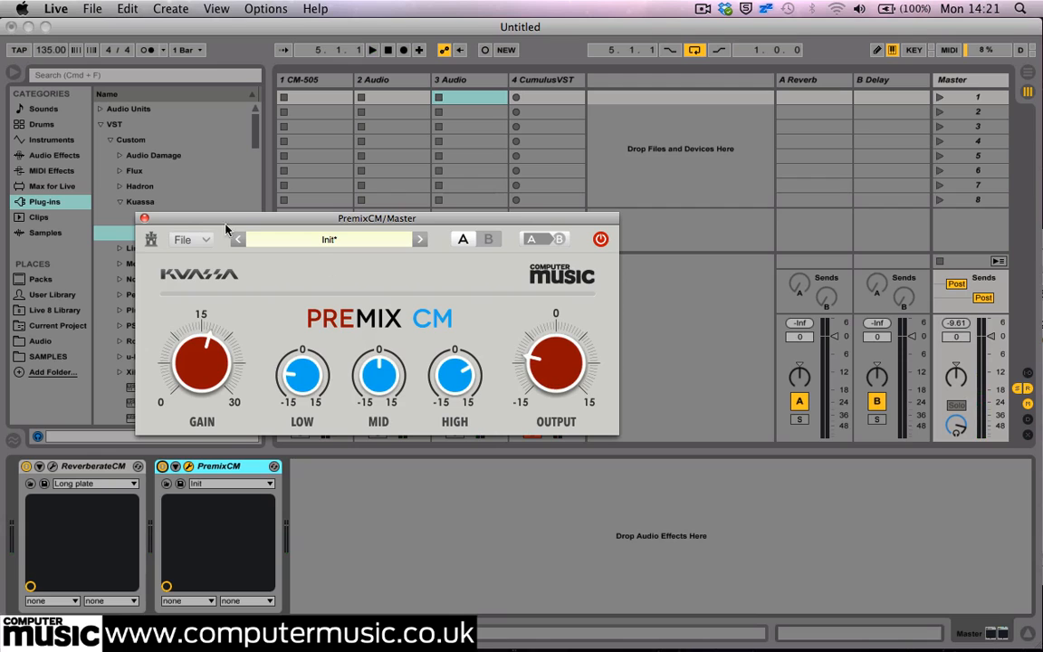
left_click(143, 219)
Step: Return to Arrangement view, select the one-bar loop from bar 5 to bar 6 and start an audio export
key("Tab")
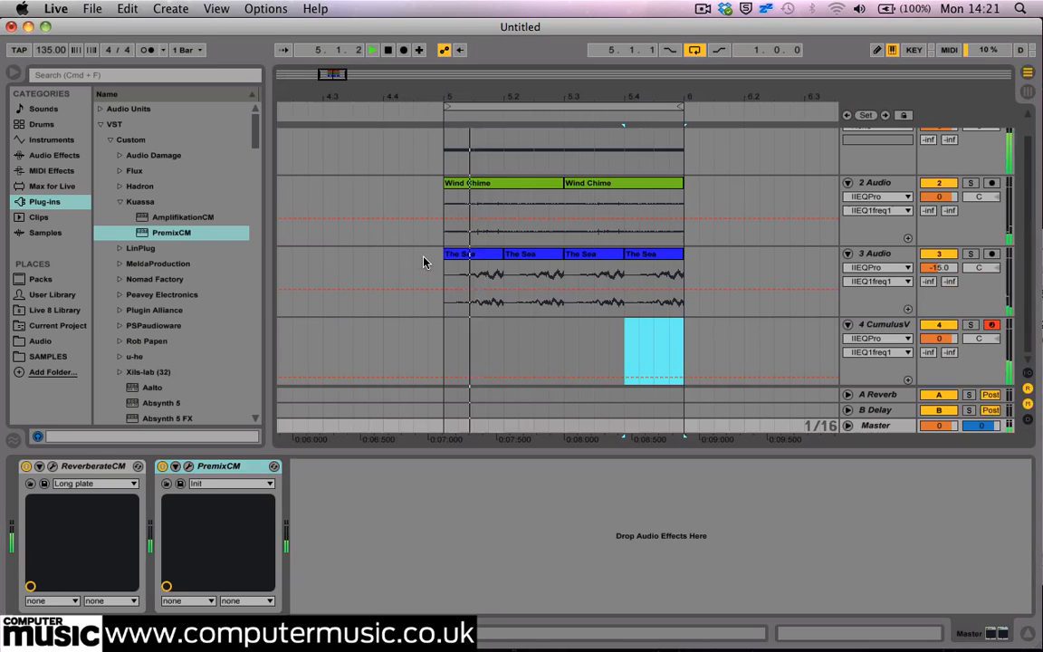
key("space")
scroll(534, 204, "up", 2)
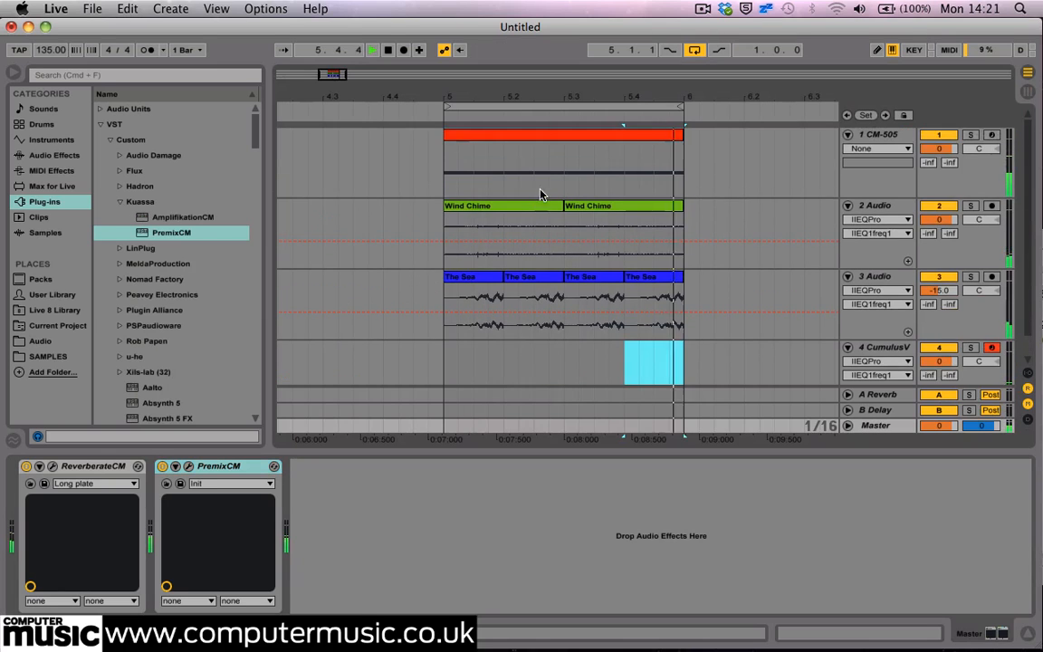
left_click(530, 107)
mouse_move(92, 9)
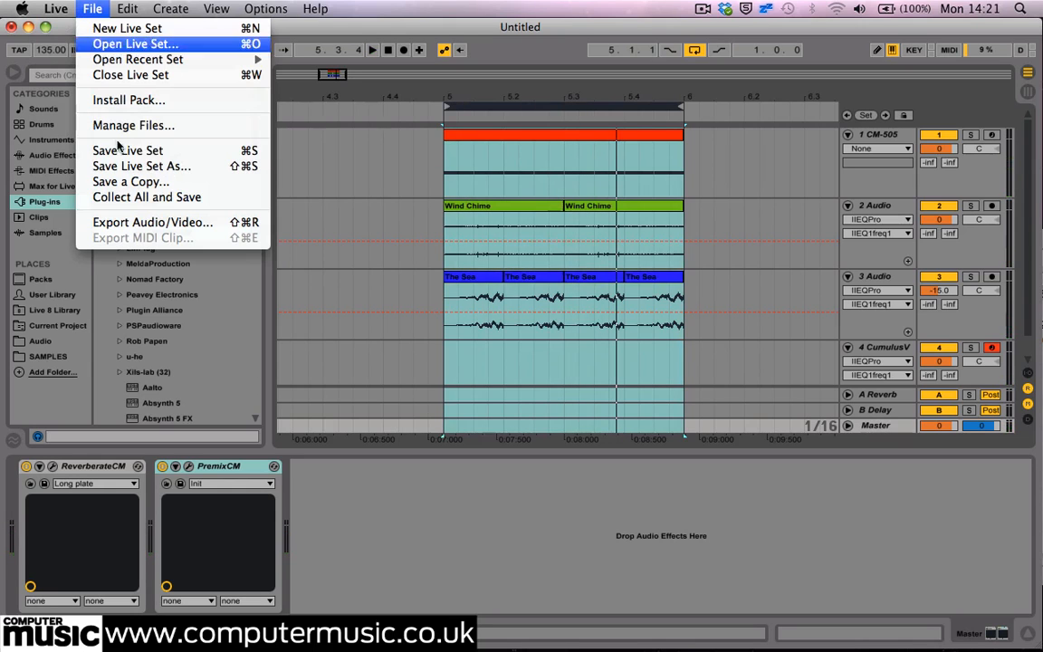
left_click(129, 222)
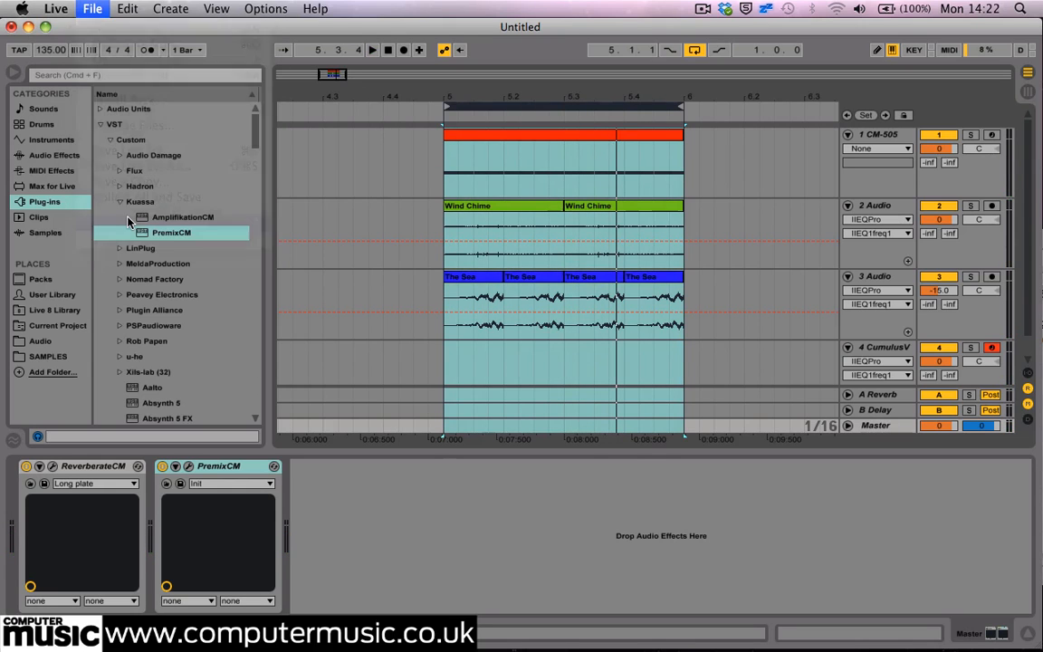